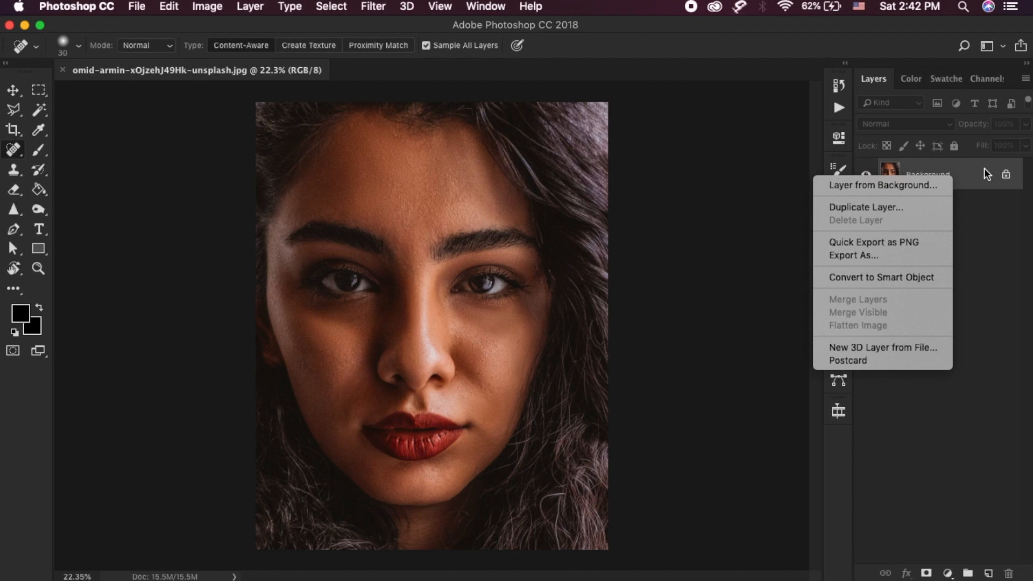
Duplicate the Background layer and add a linear gradient fill layer above the copy with a 0° angle
left_click(904, 208)
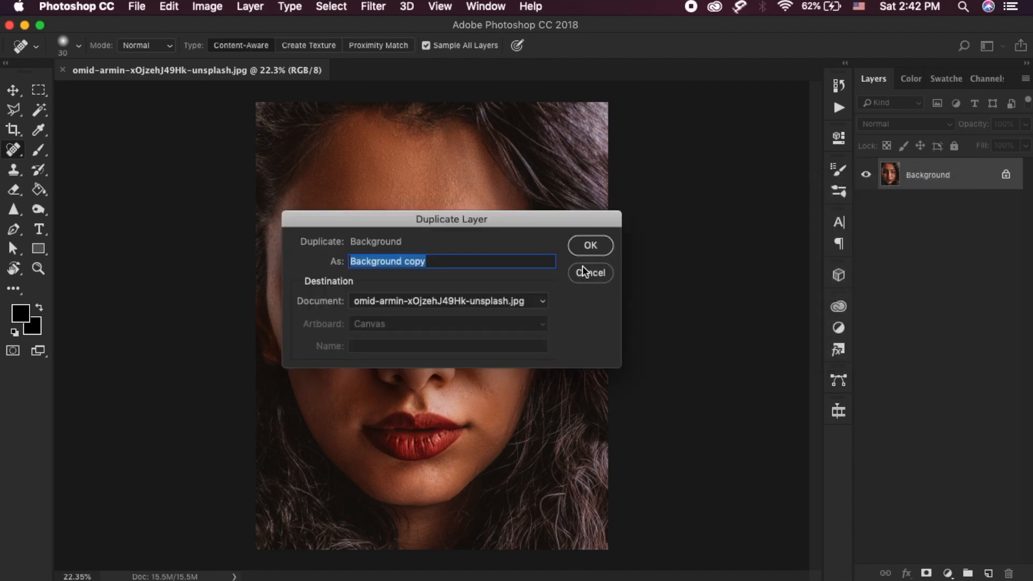
left_click(599, 246)
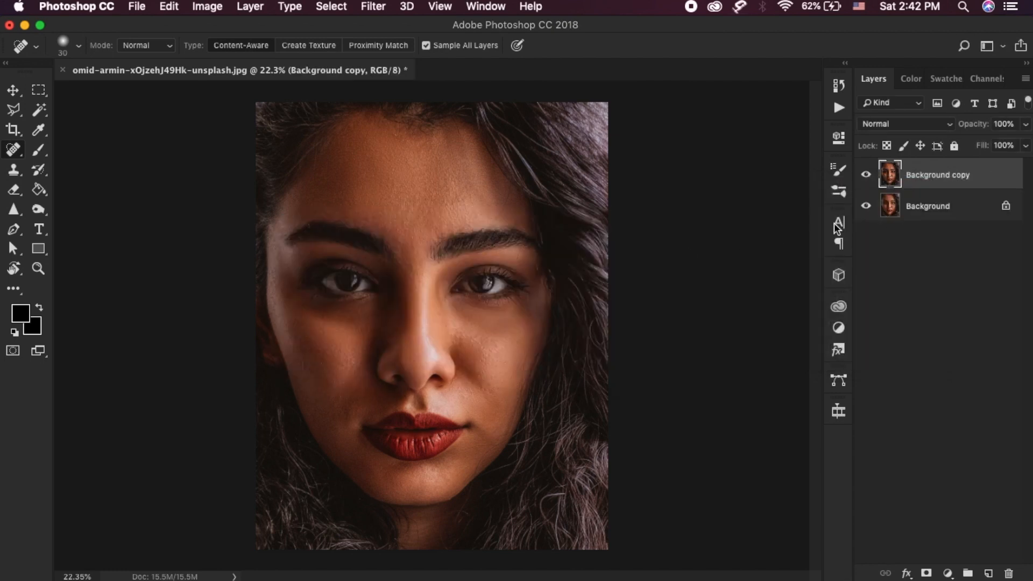
left_click(949, 573)
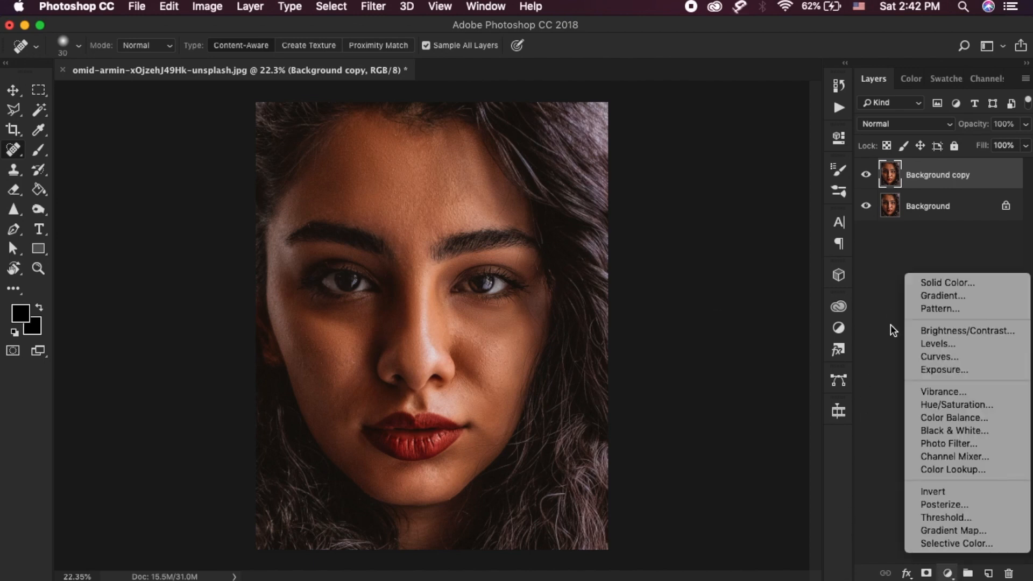
left_click(934, 295)
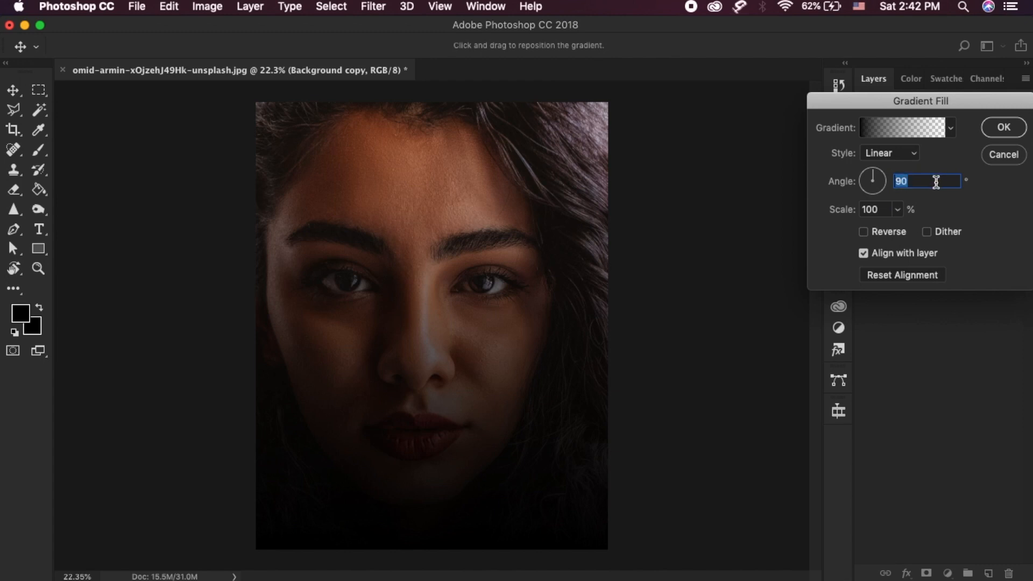
type("180")
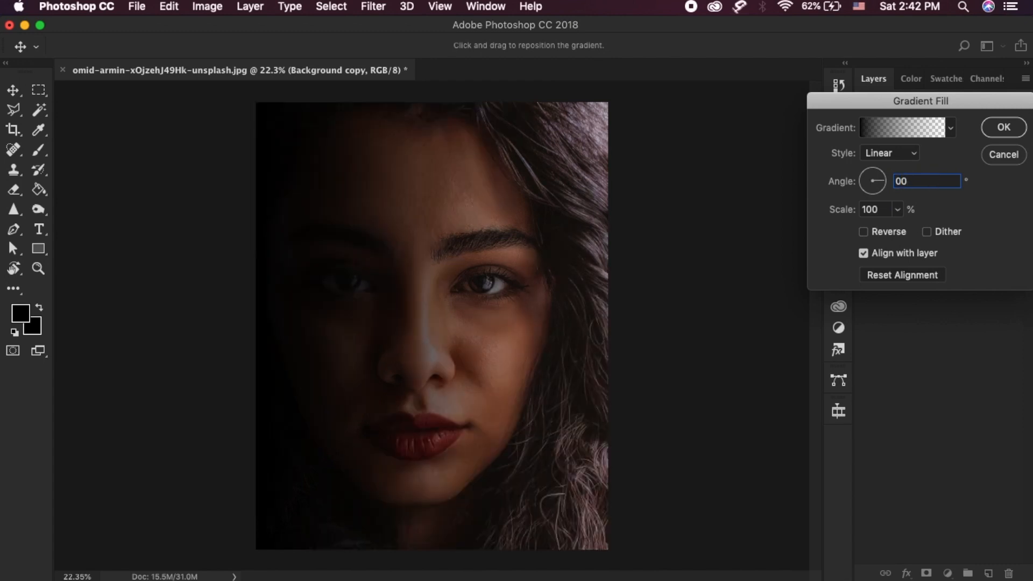
Set the starting colour stop of the fill's gradient to green 00ff5a
left_click(923, 134)
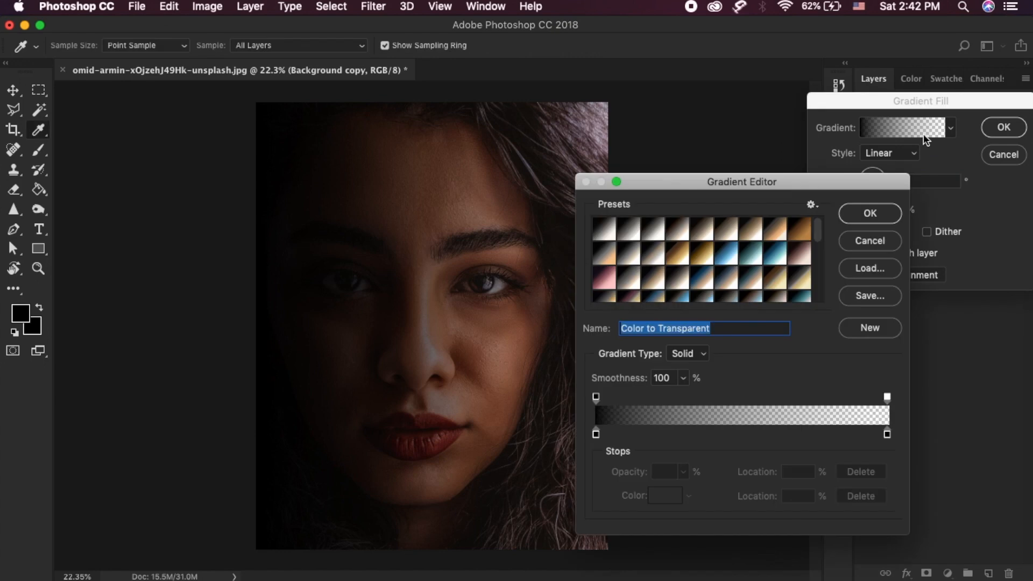
left_click(596, 434)
left_click(662, 495)
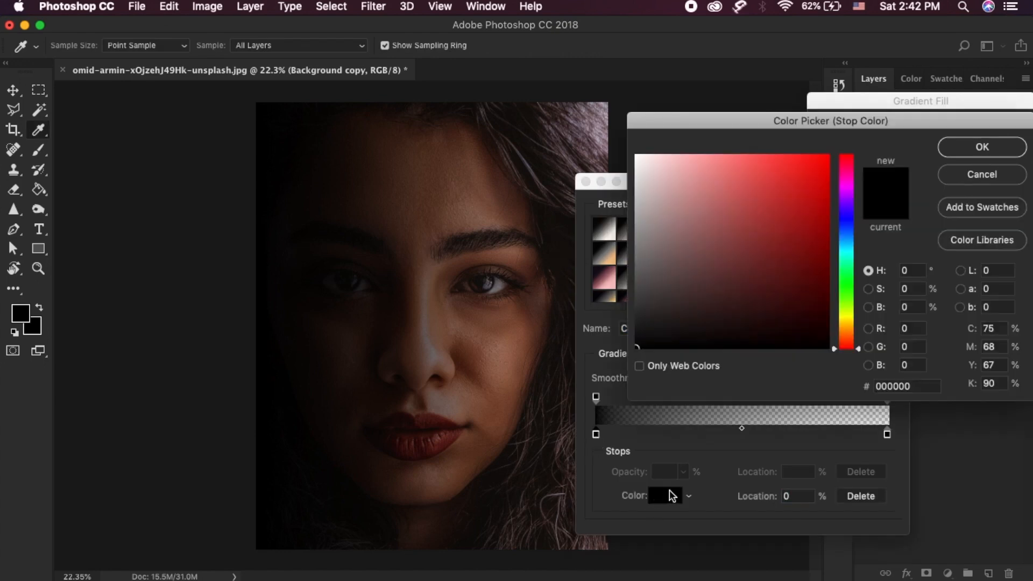
double_click(930, 387)
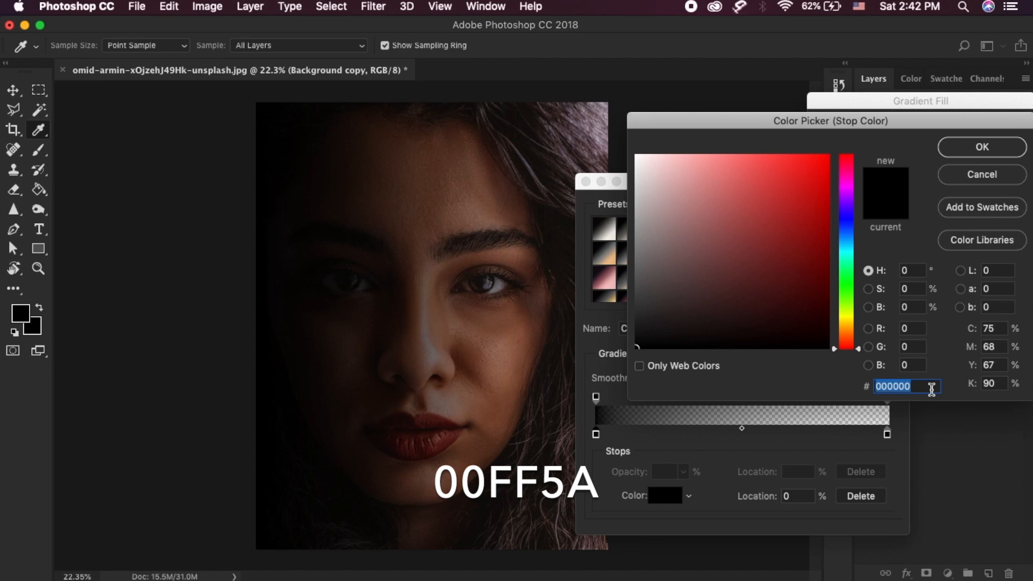
type("00f")
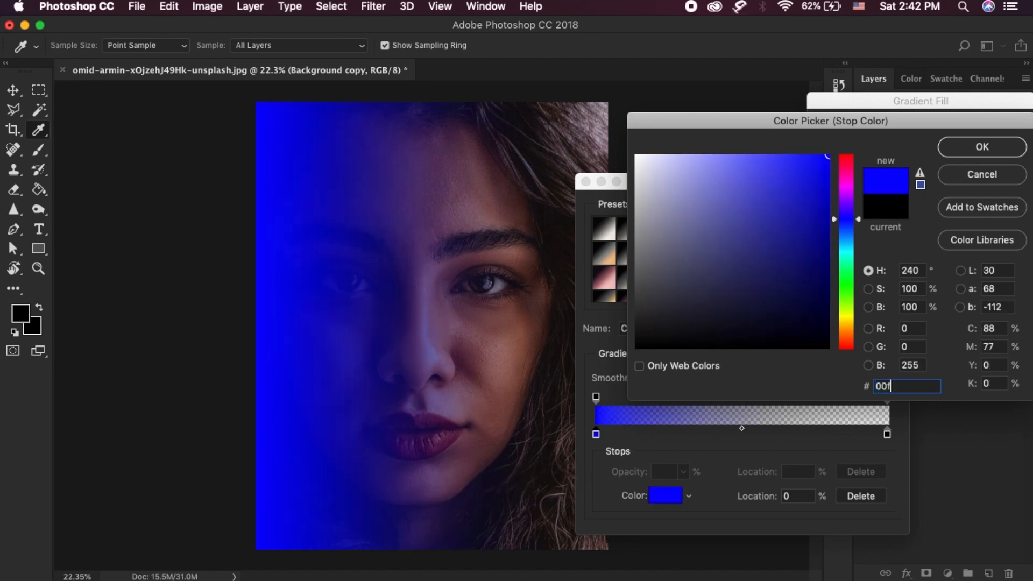
type("f5a")
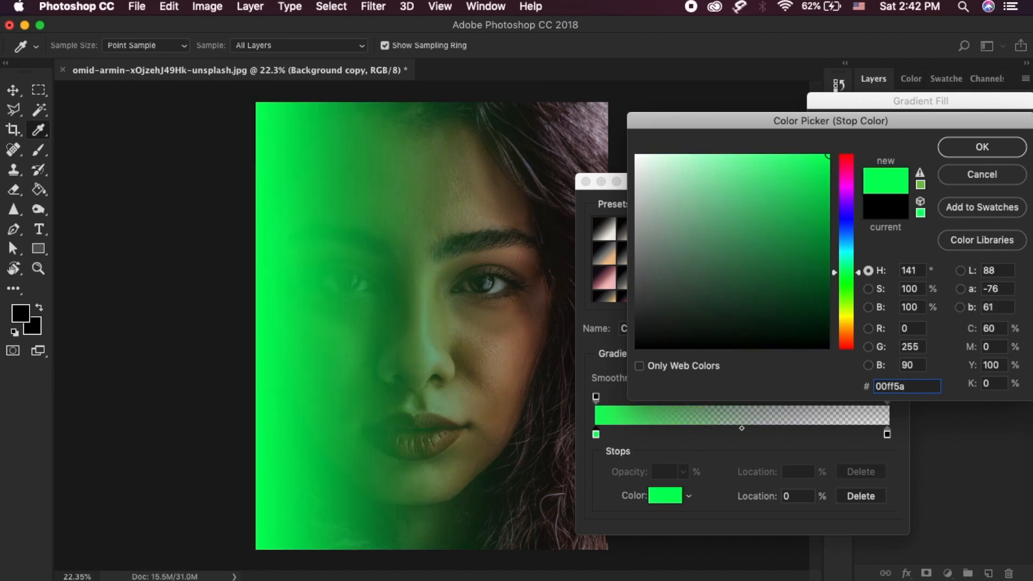
left_click(959, 151)
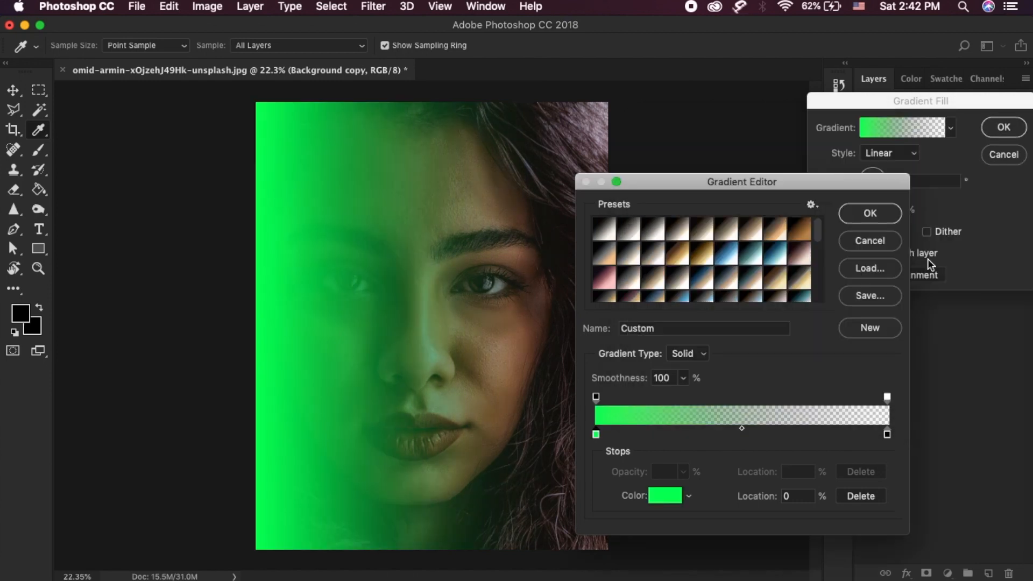
Set the gradient's ending colour stop to the same green, 00ff5a
left_click(887, 435)
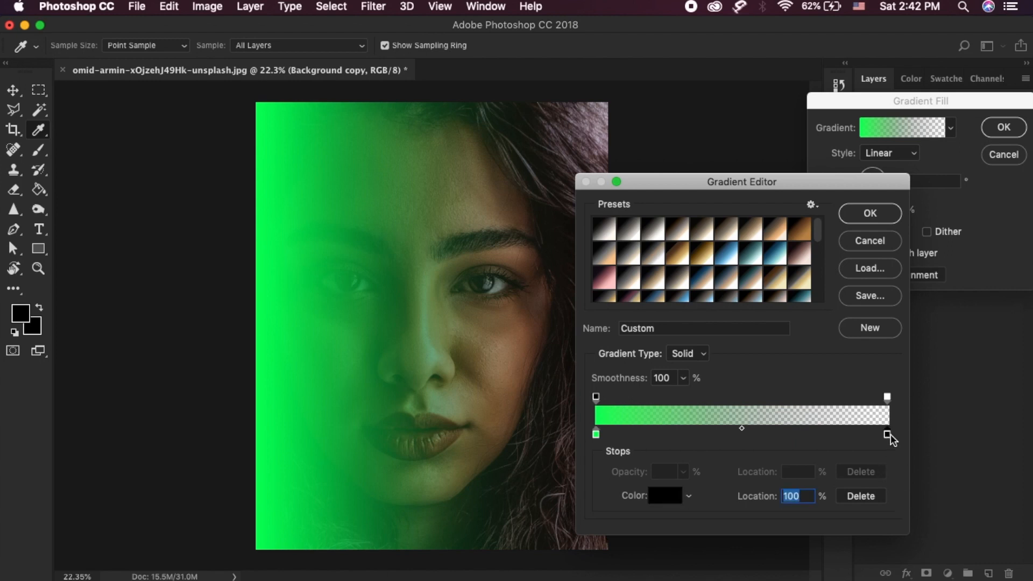
double_click(889, 436)
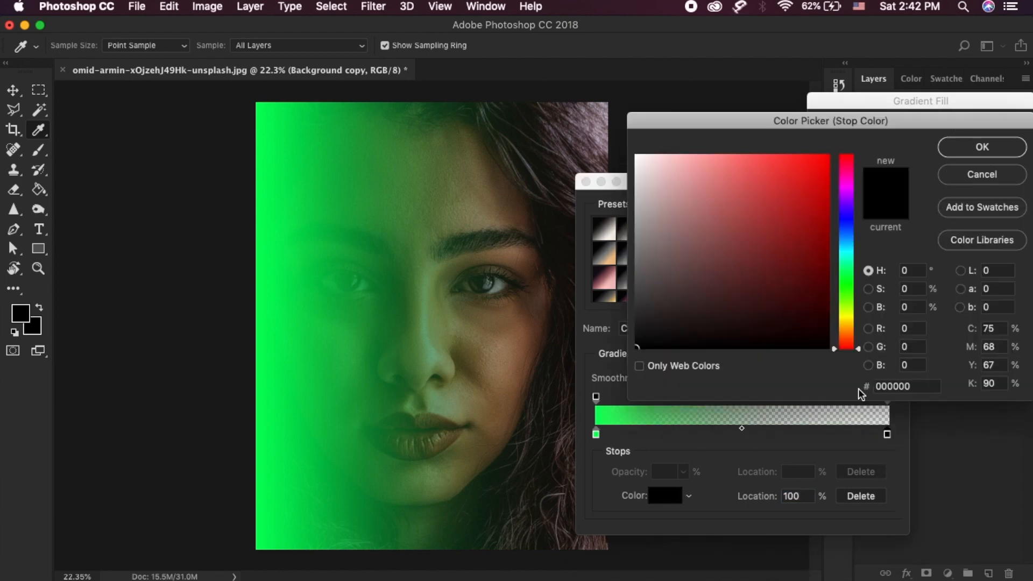
double_click(897, 384)
type("00ff")
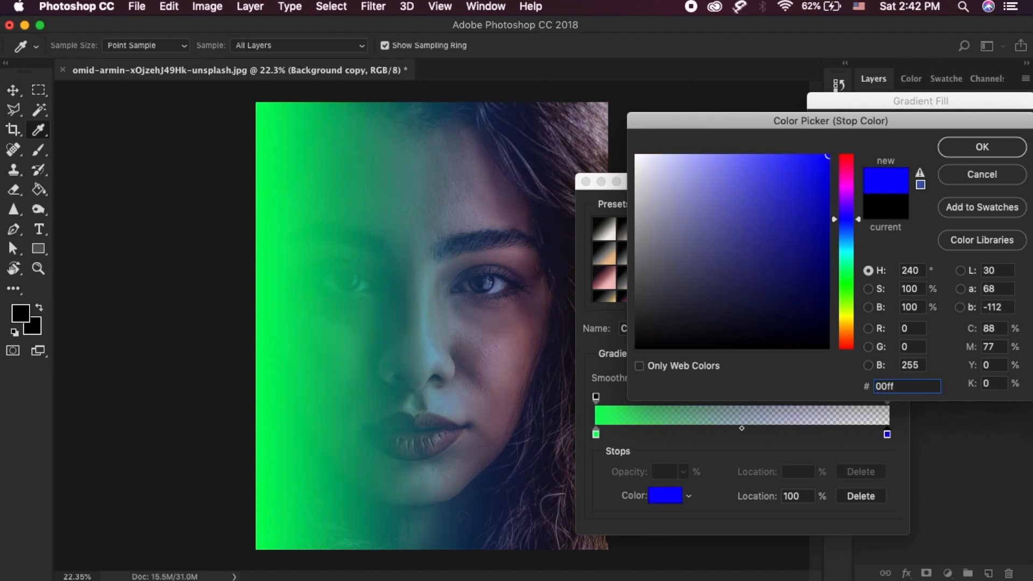
type("5")
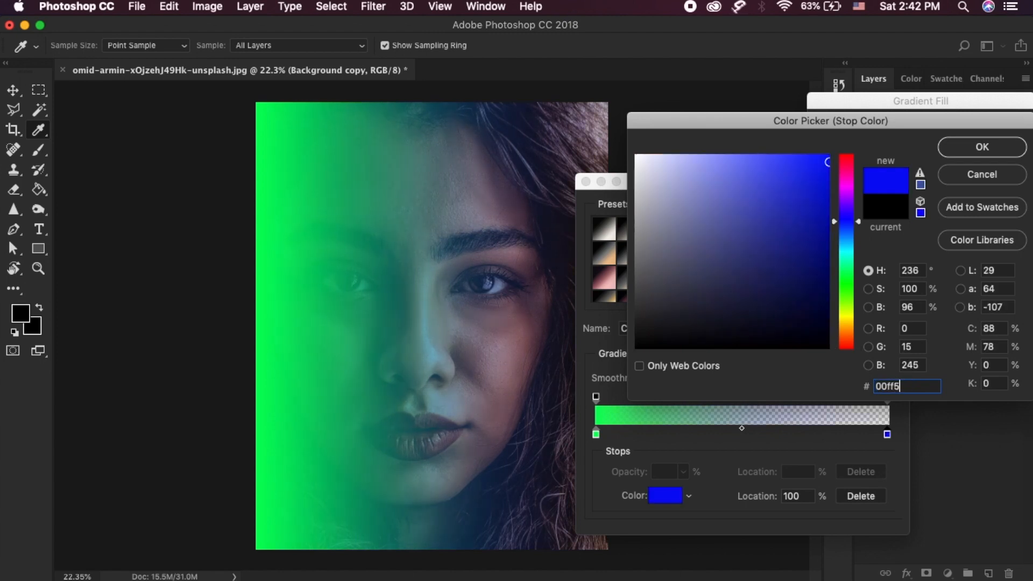
type("0")
left_click(980, 150)
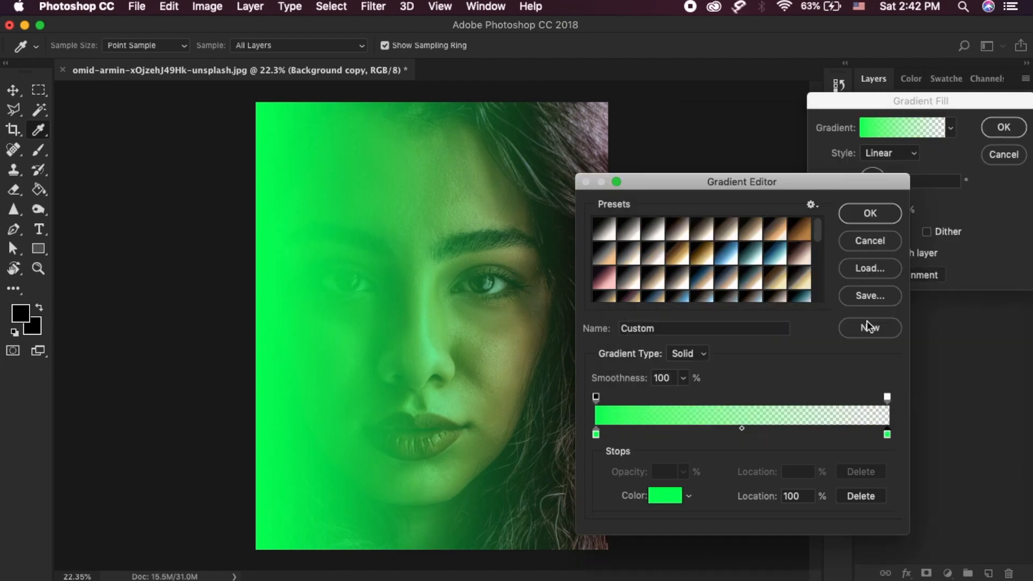
Move the gradient's starting stops to 31% and ending opacity stop to 70%, shift the ending colour stop inward, and apply the fill
left_click_drag(596, 435, 687, 435)
left_click_drag(596, 397, 687, 397)
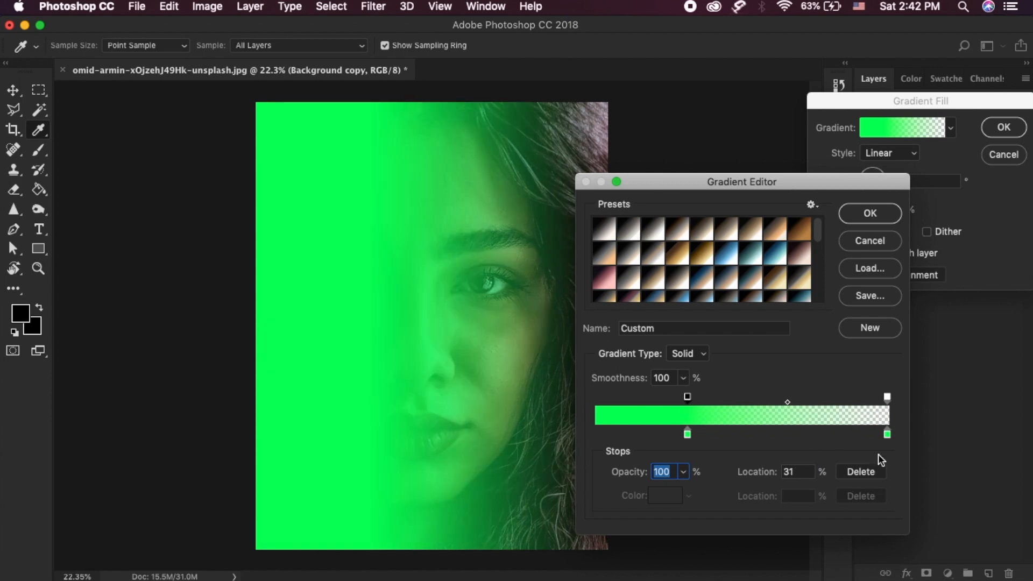
left_click_drag(887, 401, 802, 398)
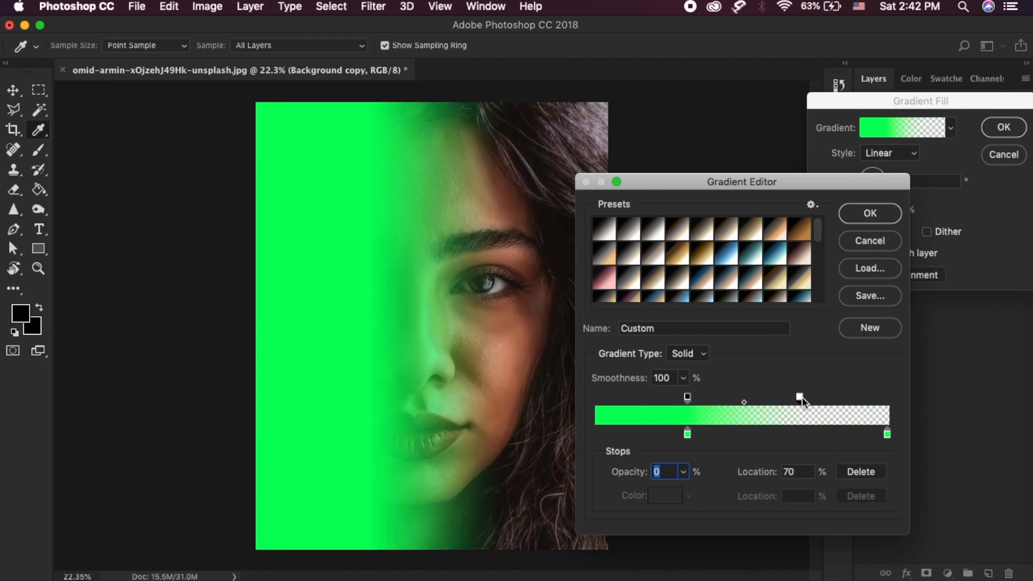
left_click_drag(887, 433, 819, 438)
left_click(870, 213)
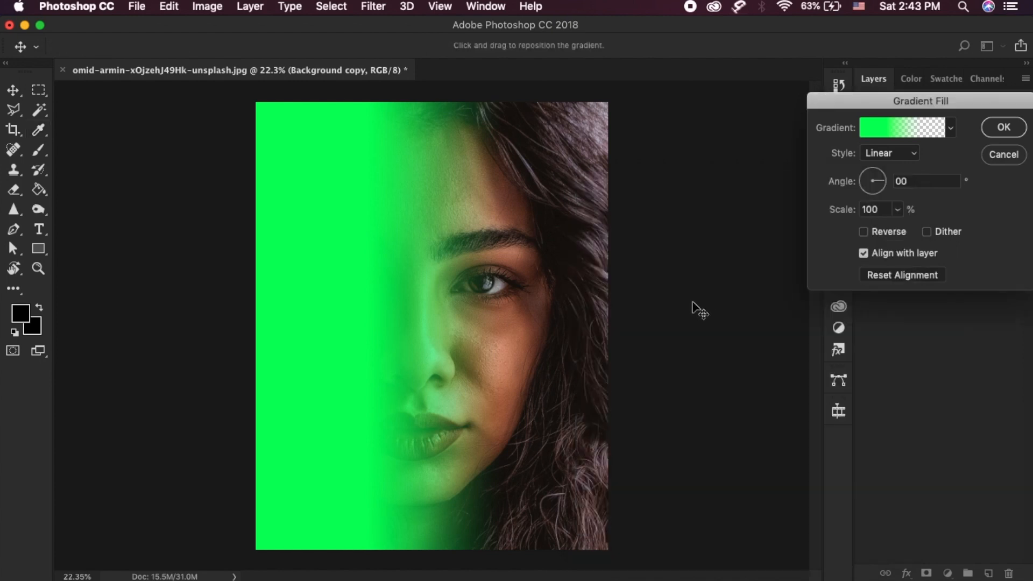
left_click_drag(436, 317, 419, 311)
left_click(1004, 127)
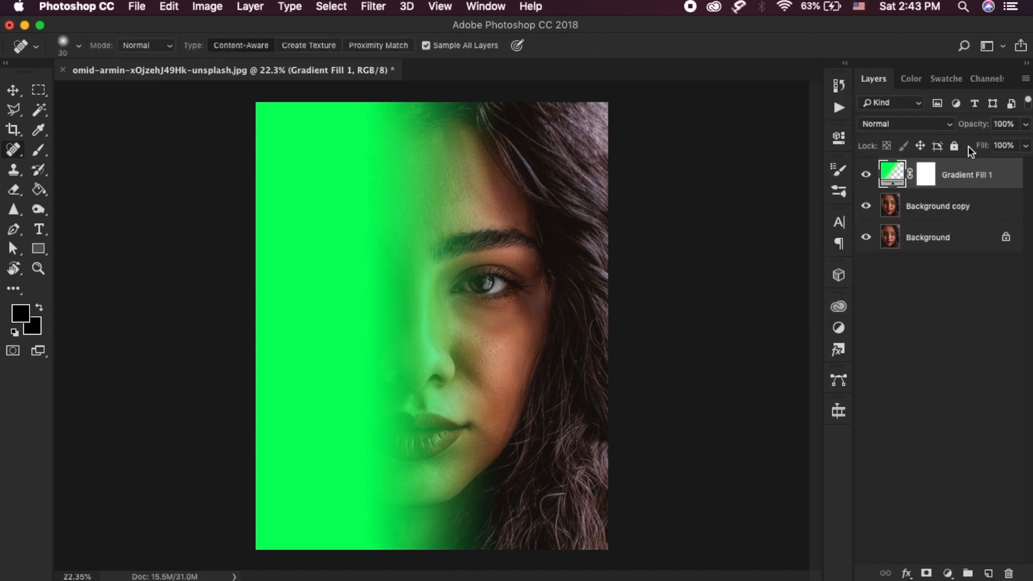
Set the green gradient fill layer's blend mode to Color and compare the image with the layer hidden and shown
left_click(907, 125)
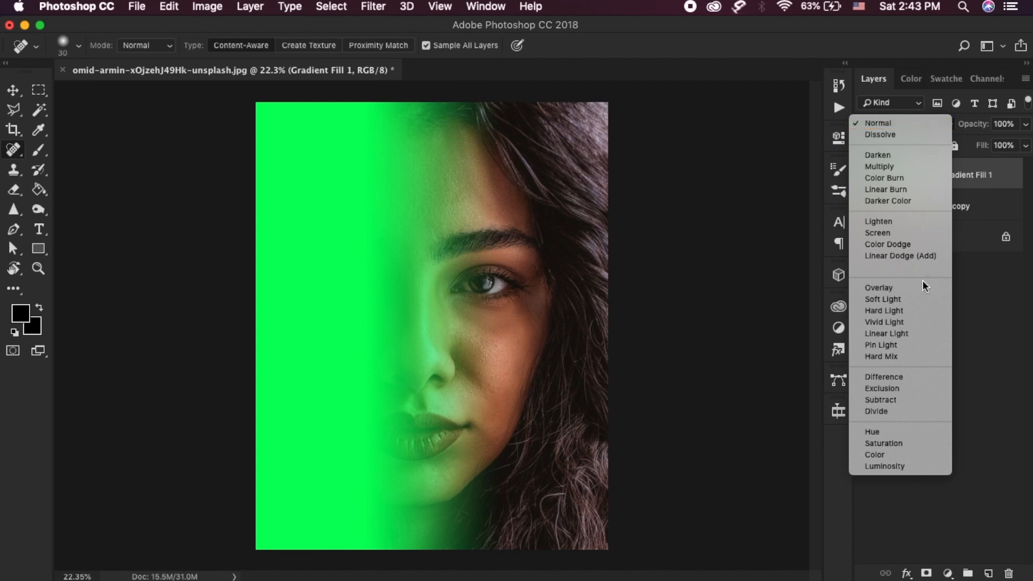
left_click(911, 454)
left_click(865, 175)
left_click(865, 177)
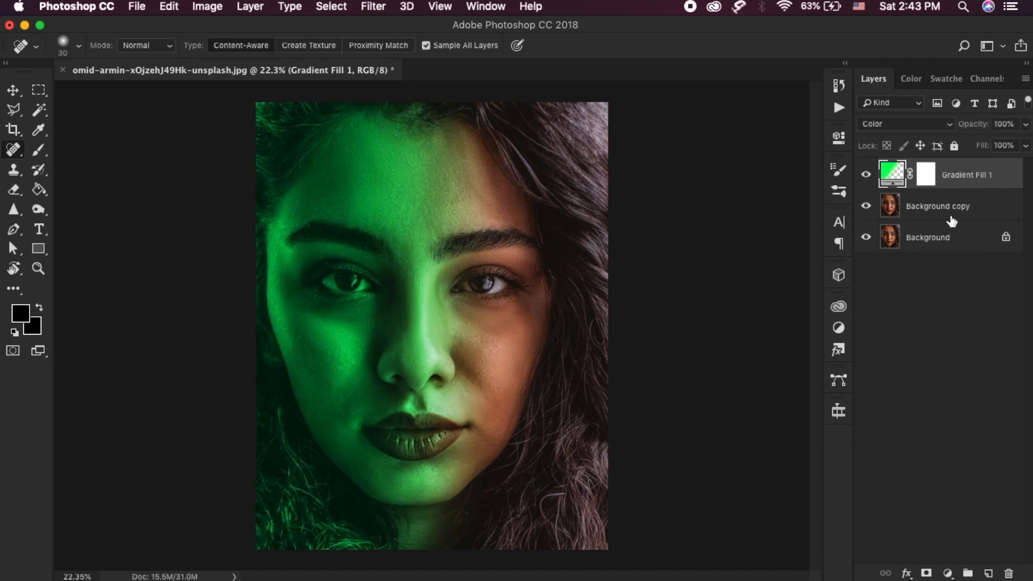
Duplicate the green gradient fill layer and reverse the gradient of the copy
right_click(957, 179)
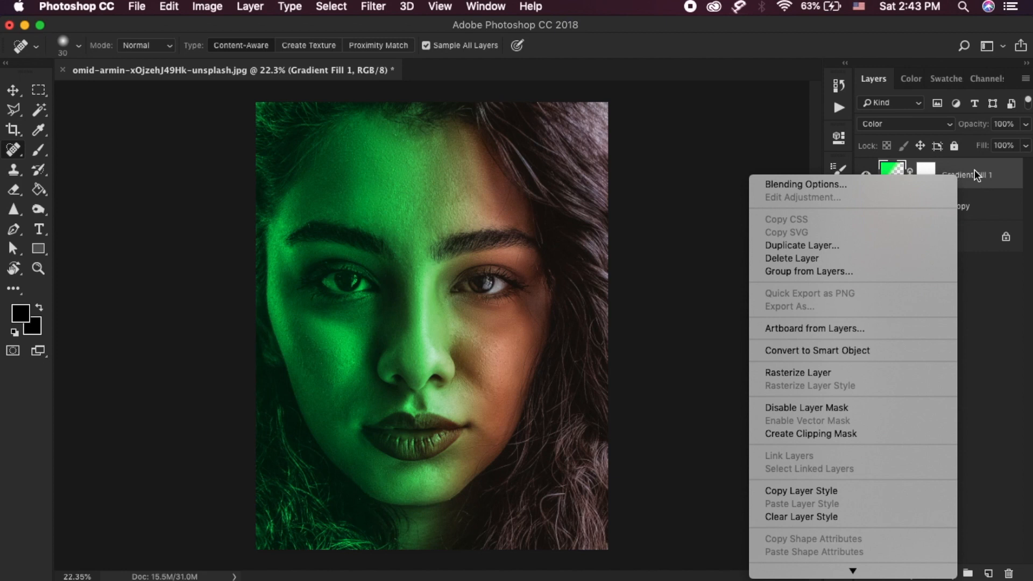
left_click(877, 245)
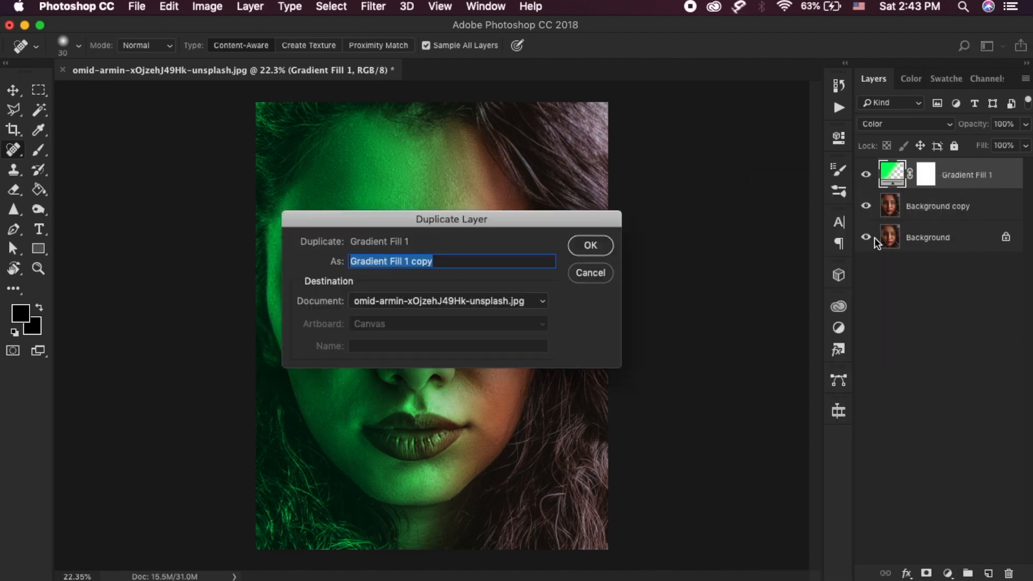
left_click(591, 247)
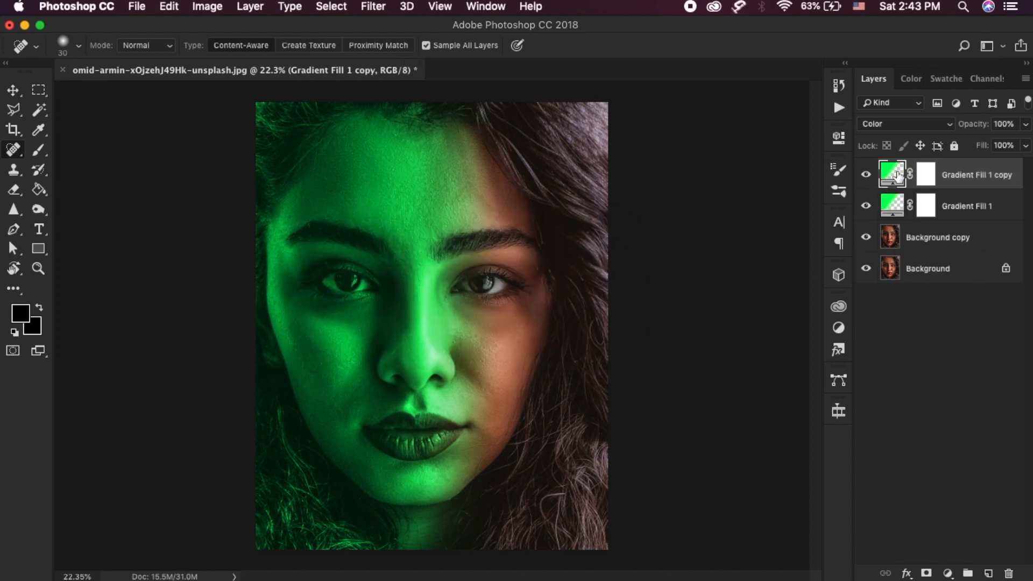
double_click(896, 174)
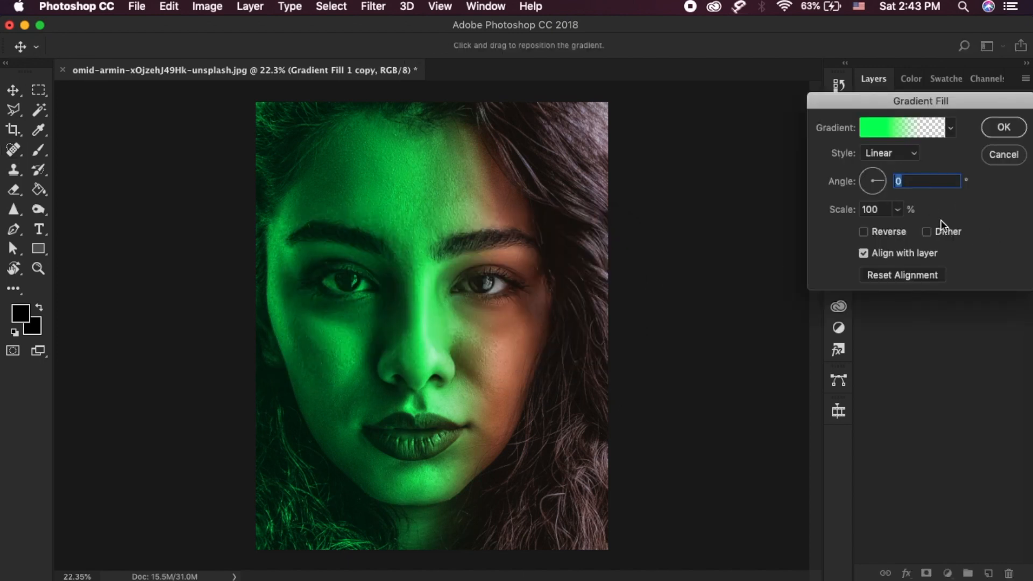
left_click(882, 233)
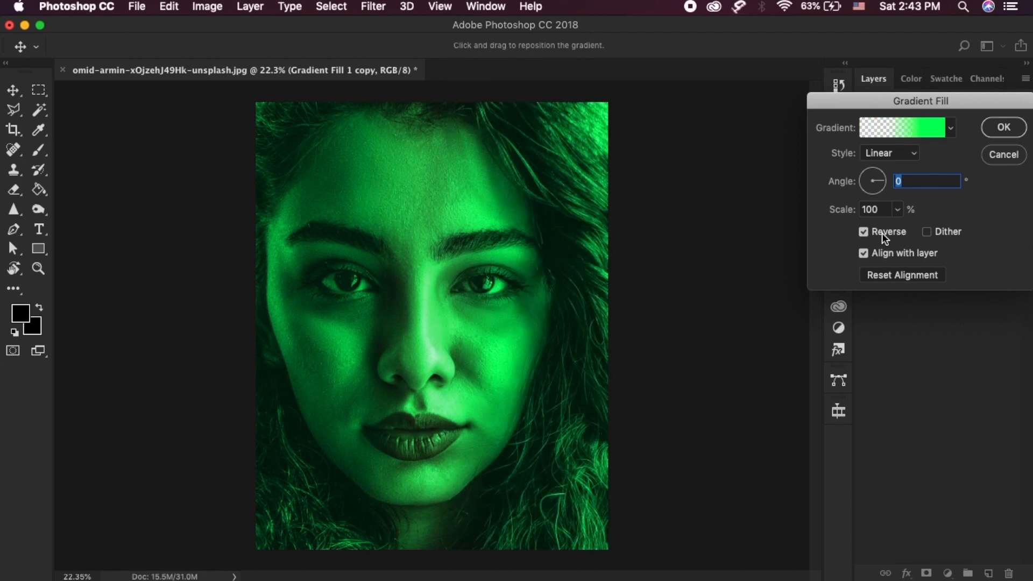
left_click_drag(944, 107, 892, 110)
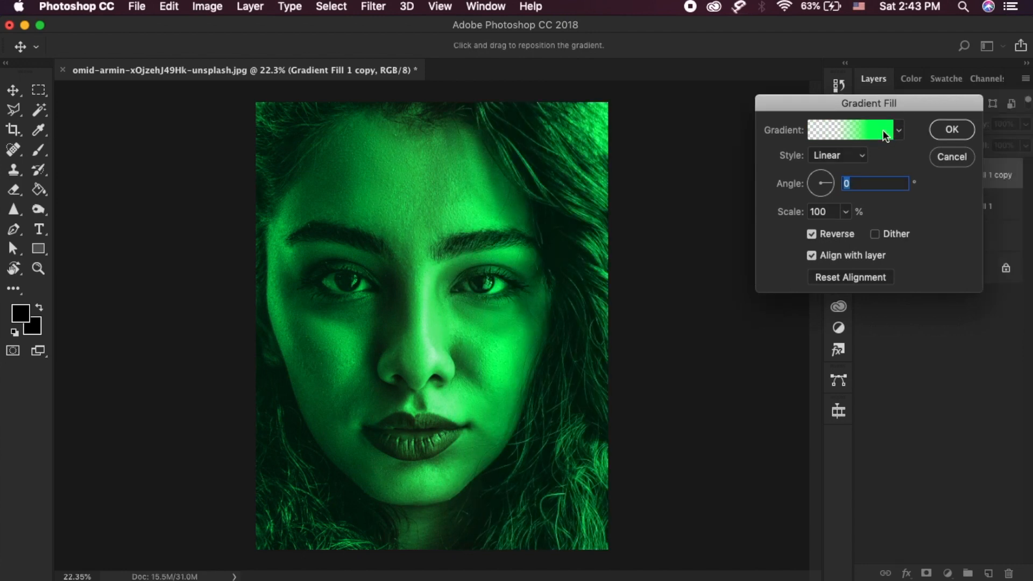
Set the starting colour stop of the copied gradient to yellow ffea00 and apply the fill
left_click(883, 130)
left_click(688, 434)
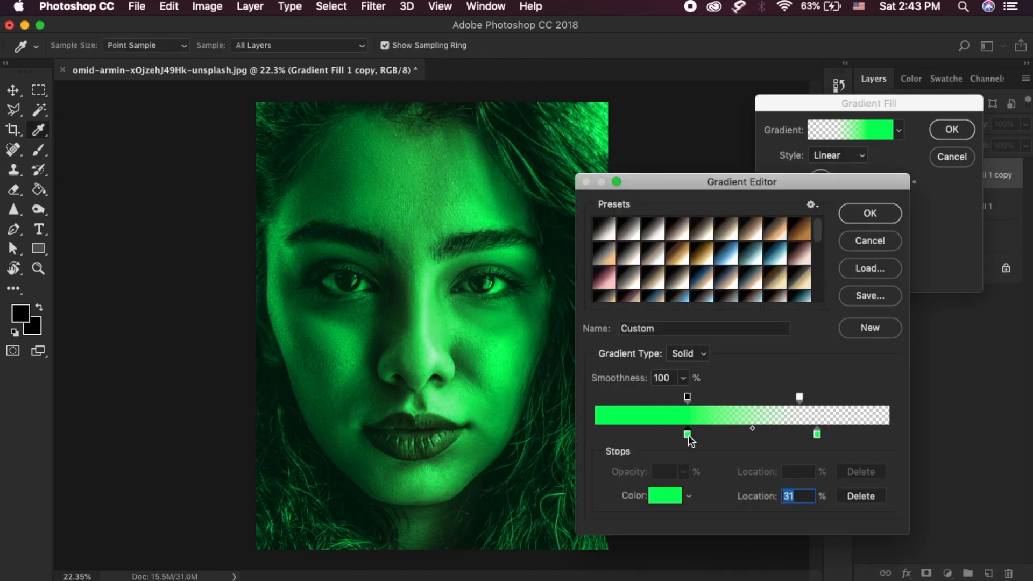
double_click(688, 434)
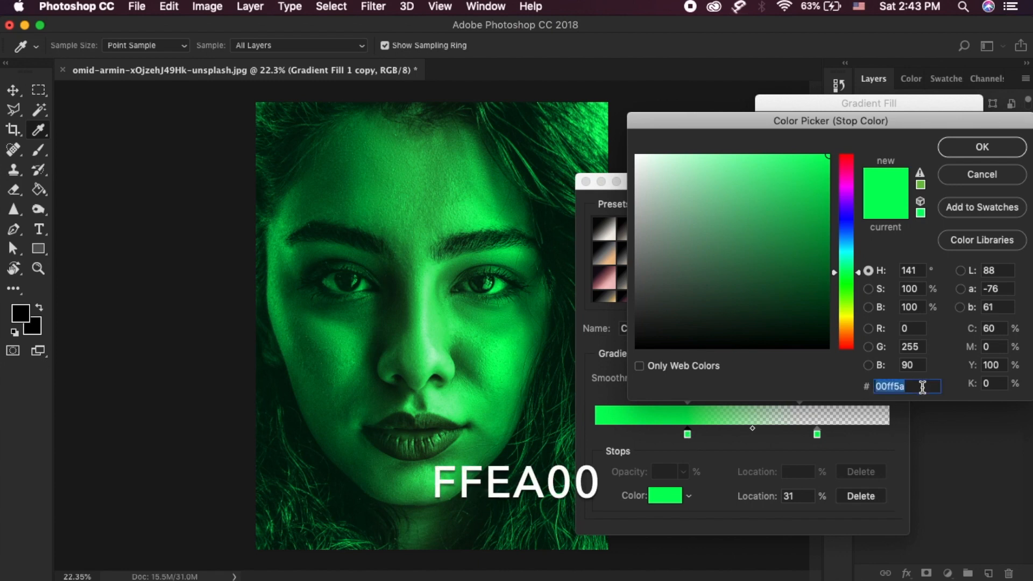
type("ff")
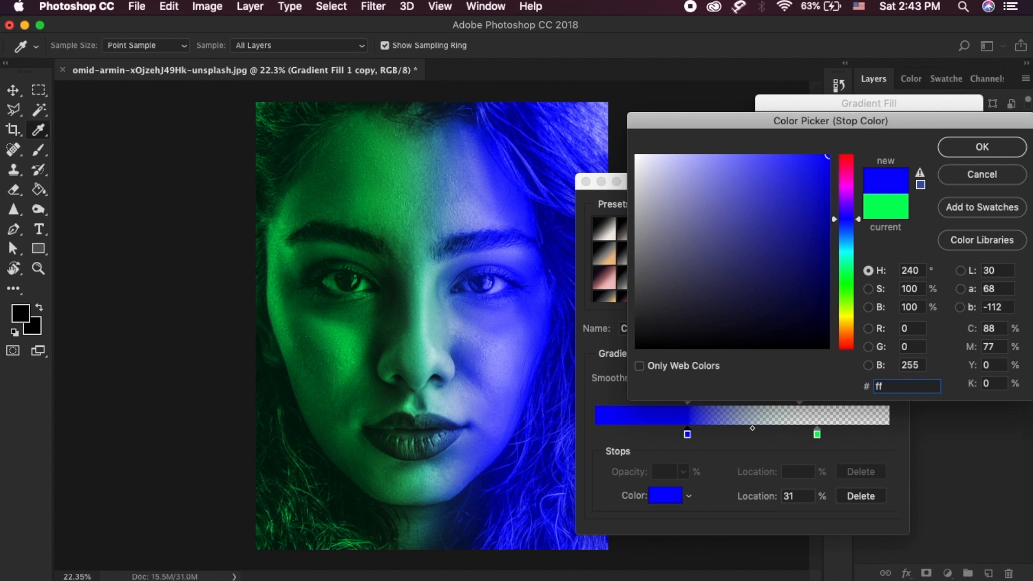
type("ea00")
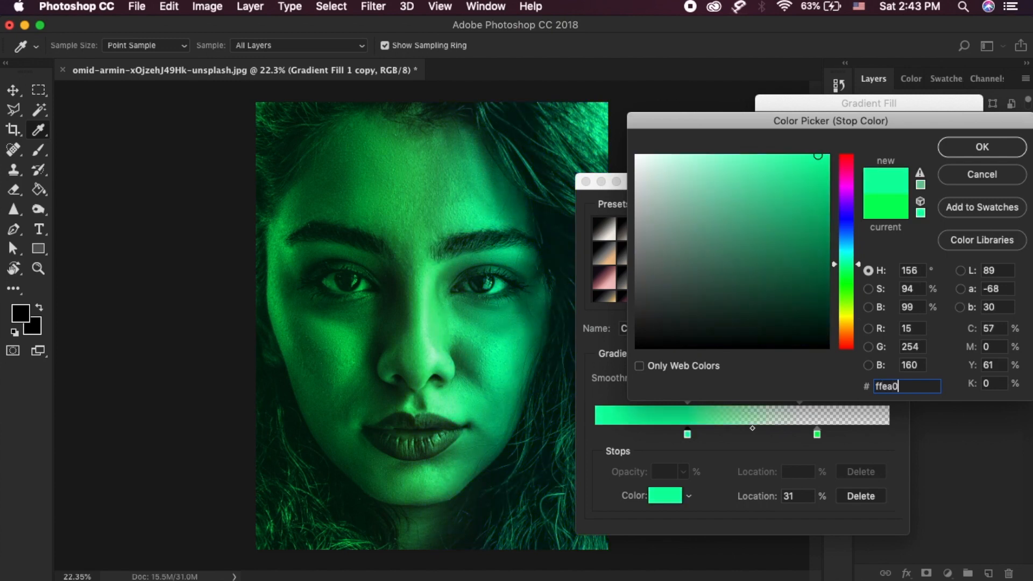
left_click(988, 147)
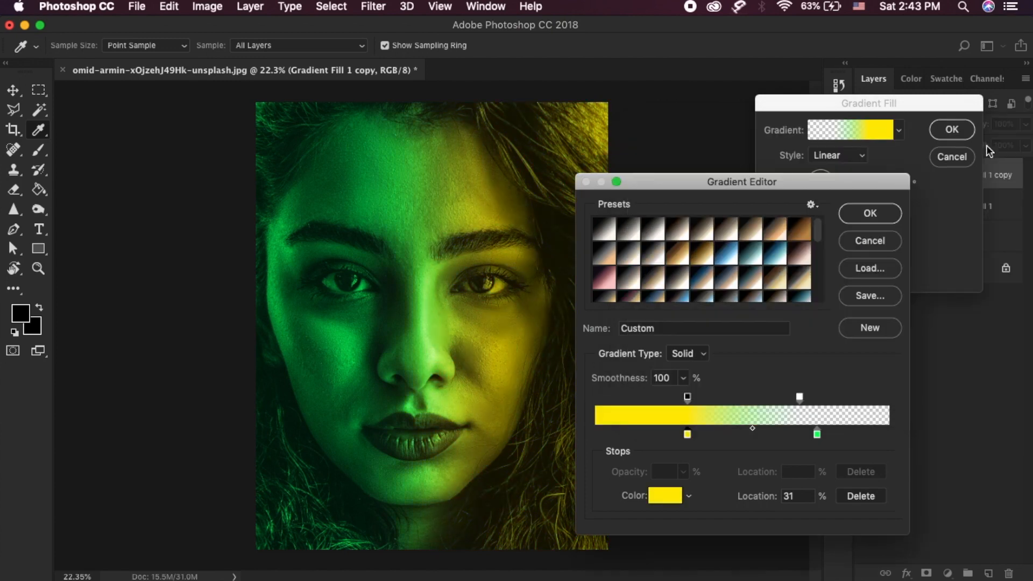
left_click(883, 214)
left_click(941, 130)
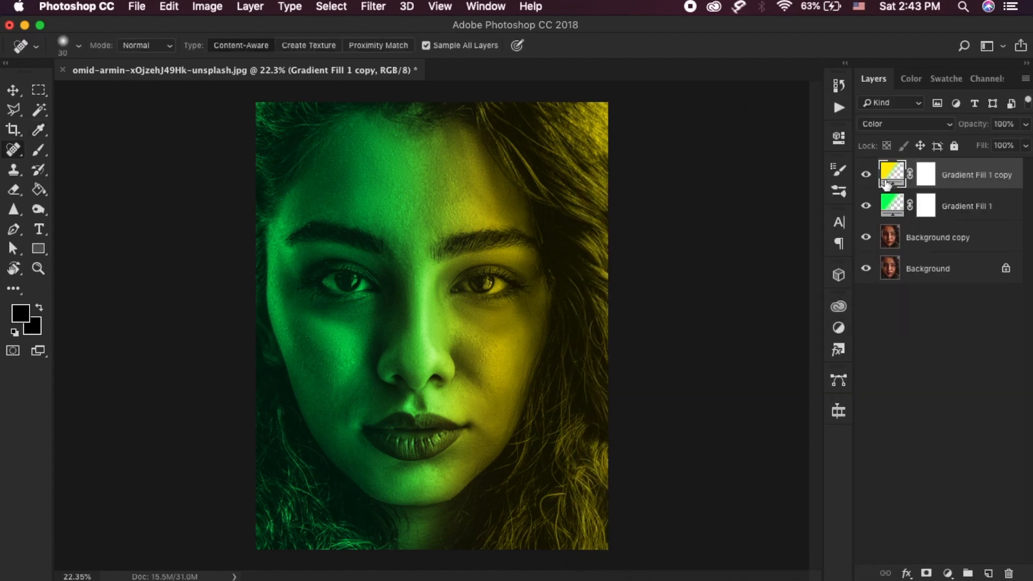
Check the yellow gradient fill's settings and its effect when hidden and shown, and set its layer's blend mode to Multiply
double_click(887, 184)
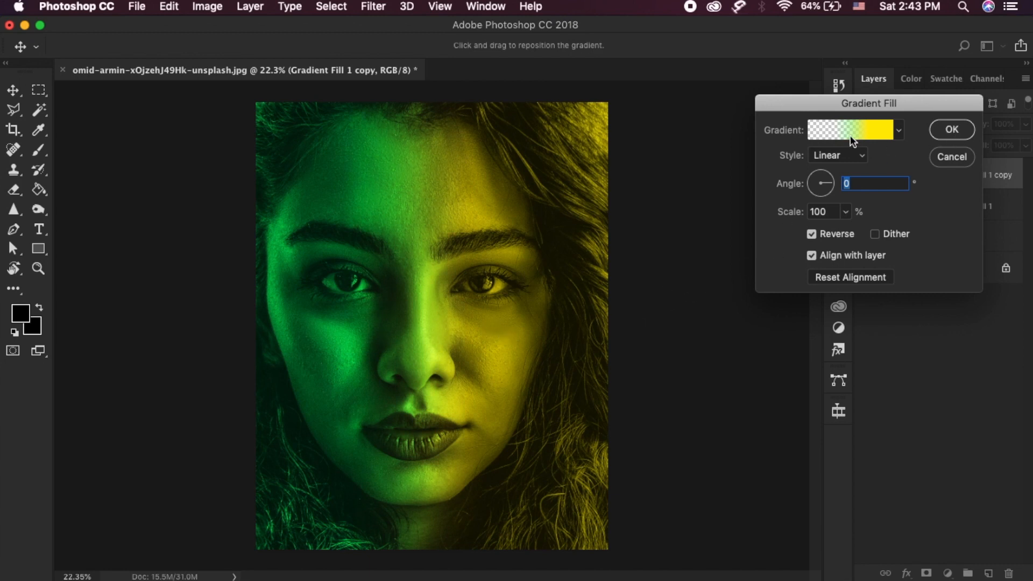
left_click(950, 131)
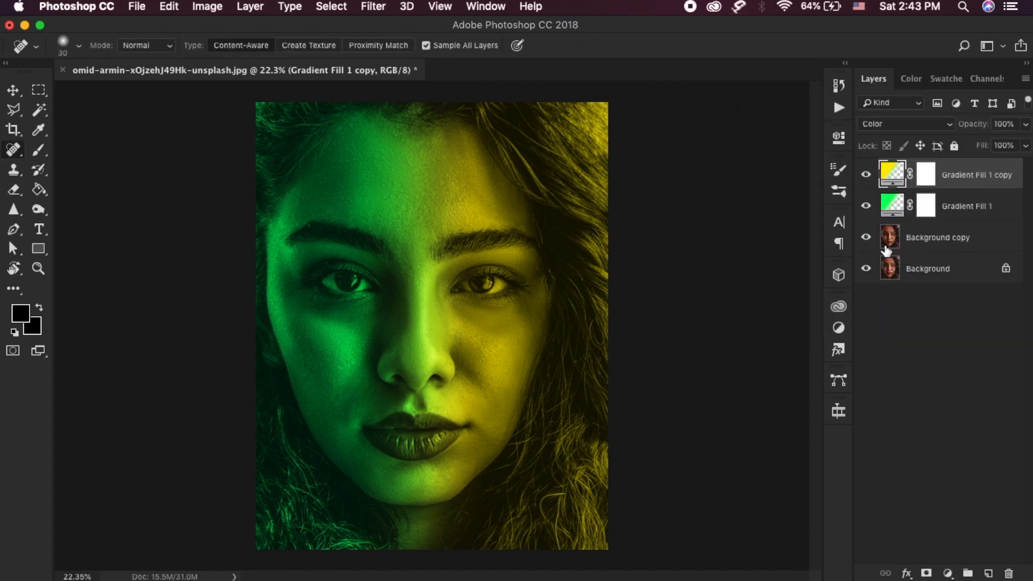
left_click(865, 177)
left_click(865, 177)
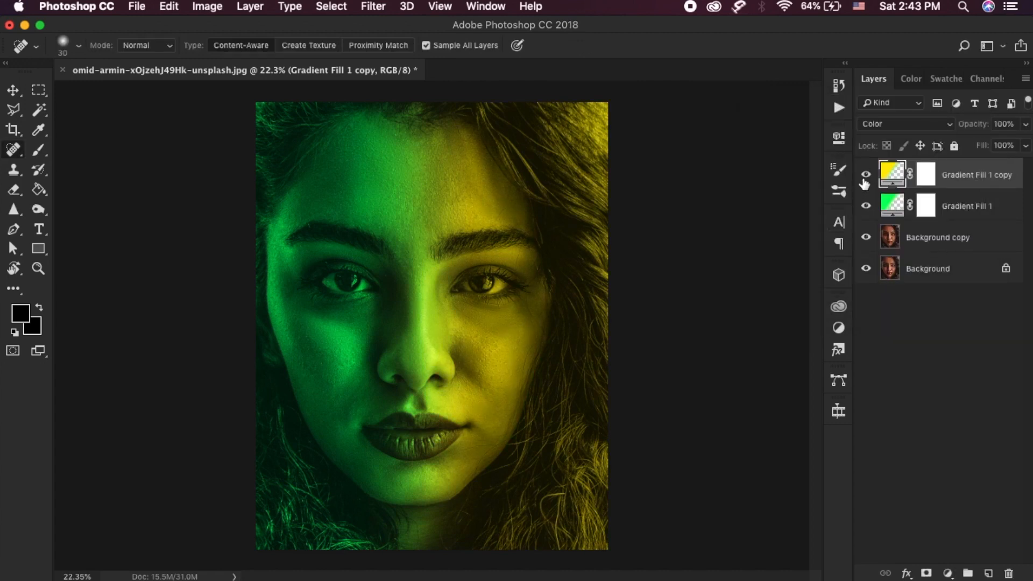
left_click(931, 127)
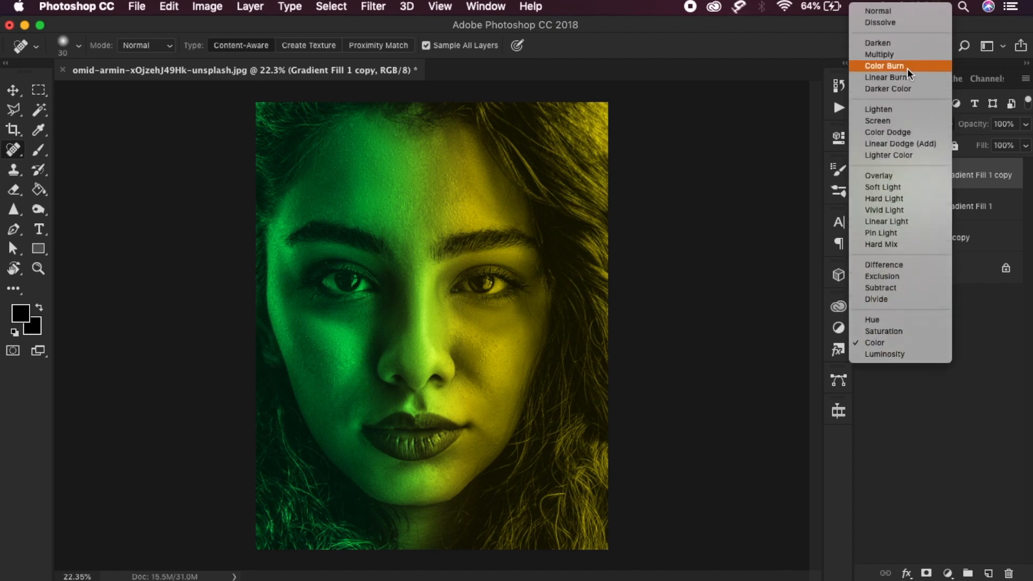
left_click(910, 55)
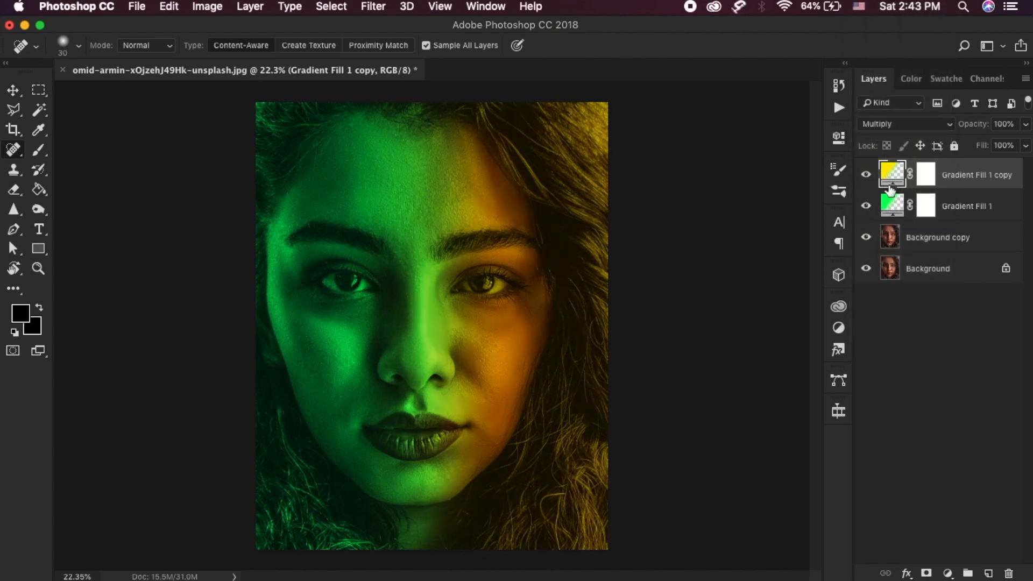
Shift the green gradient slightly toward the left edge of the portrait, apply it, and review the yellow gradient fill's settings
double_click(892, 209)
left_click_drag(414, 326, 364, 326)
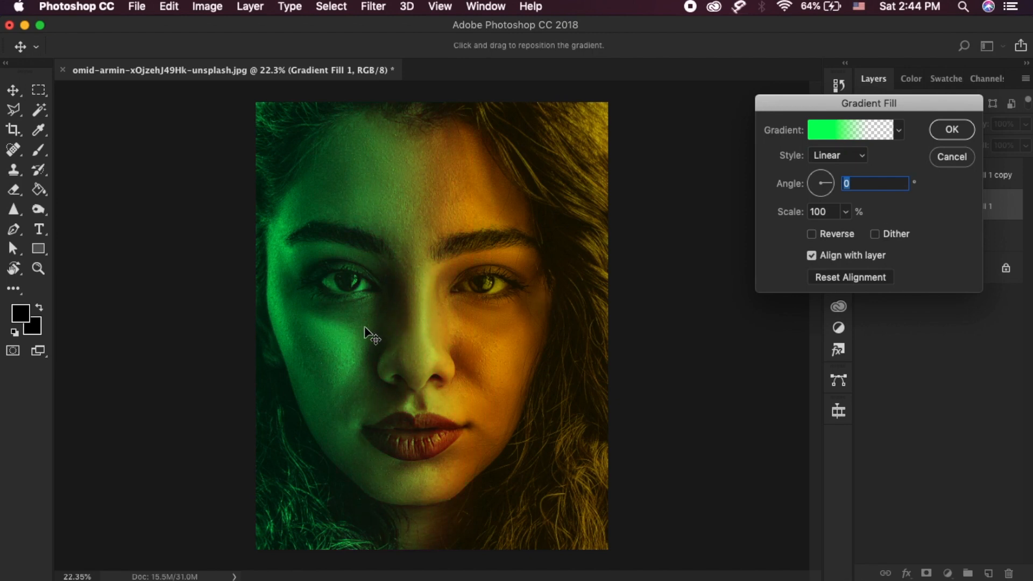
left_click(951, 130)
double_click(896, 172)
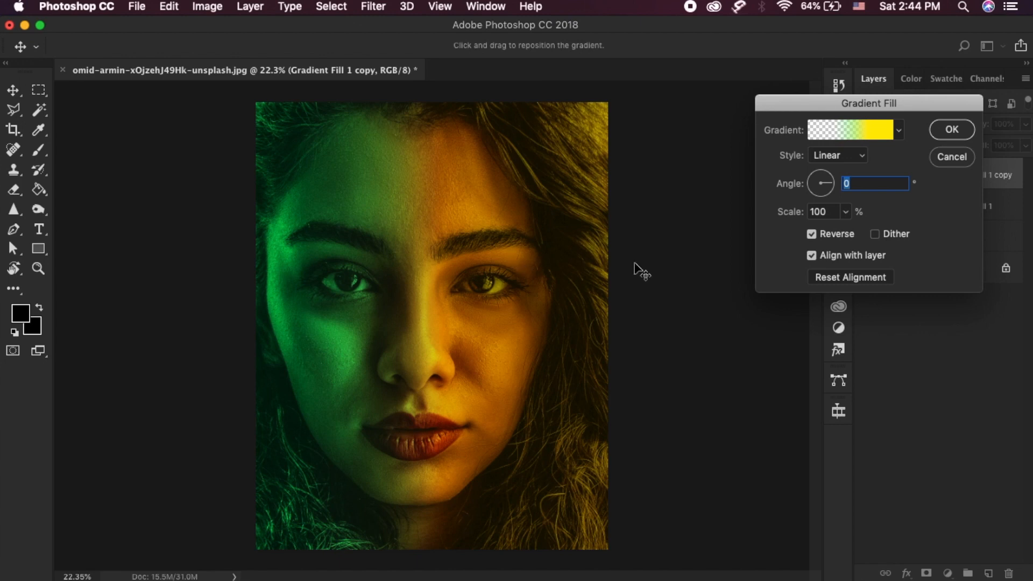
left_click(953, 129)
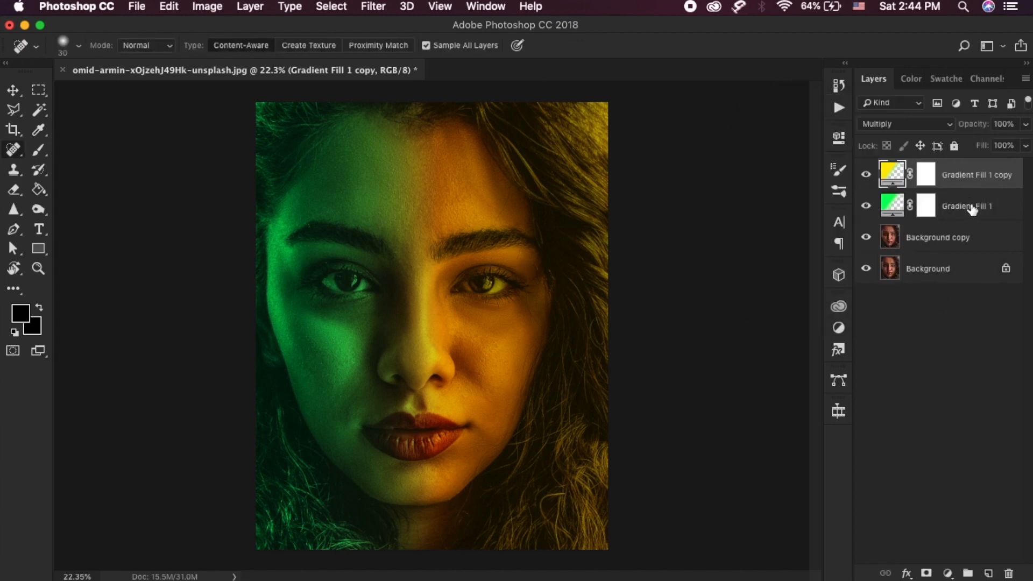
Duplicate the green gradient fill layer, keeping the suggested layer name
left_click(993, 216)
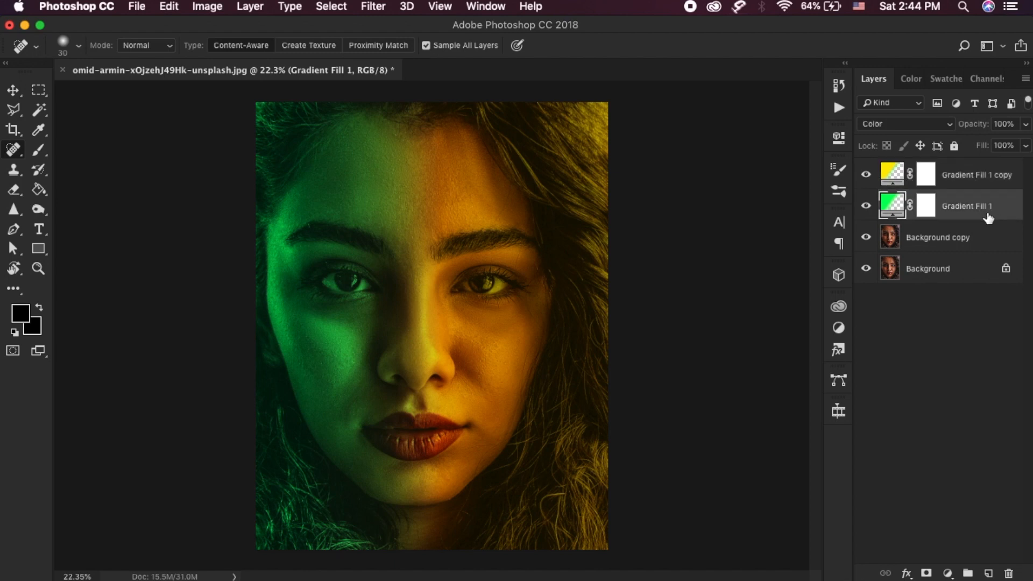
right_click(959, 196)
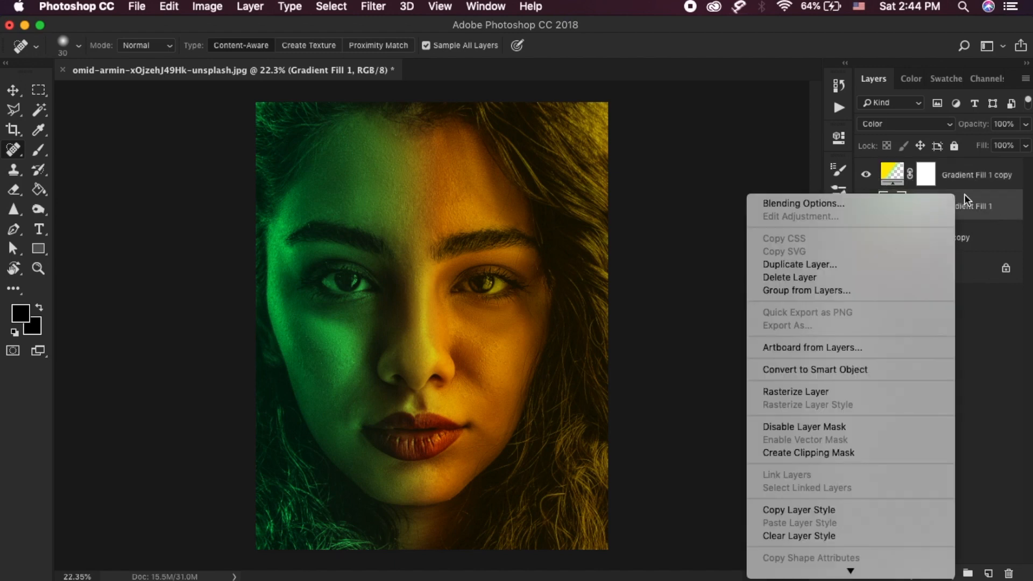
left_click(852, 270)
left_click(592, 245)
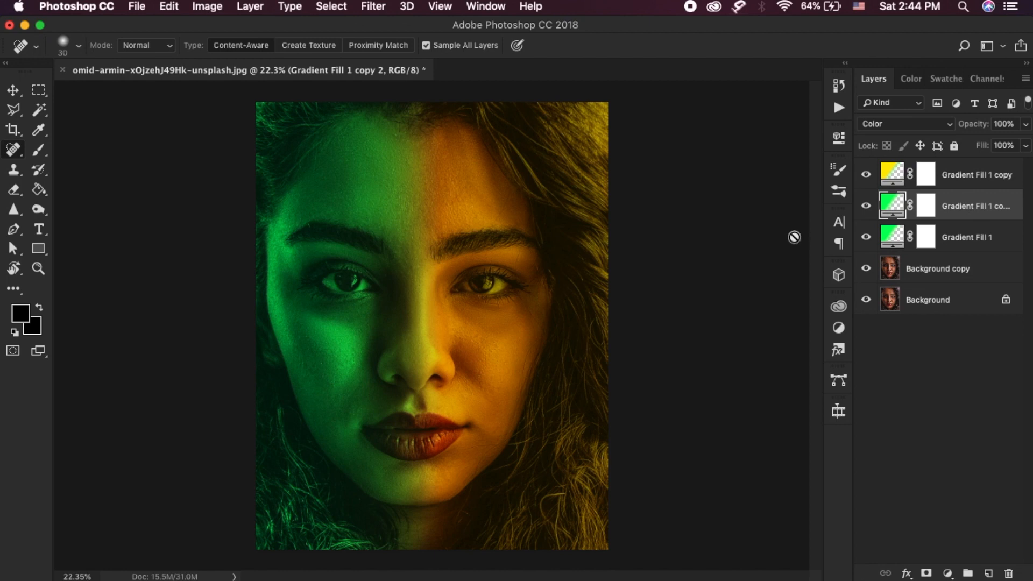
Set the green copy's blend mode to Soft Light and opacity to 32%, and compare the image with it hidden and shown
left_click(903, 123)
key("Escape")
left_click(896, 124)
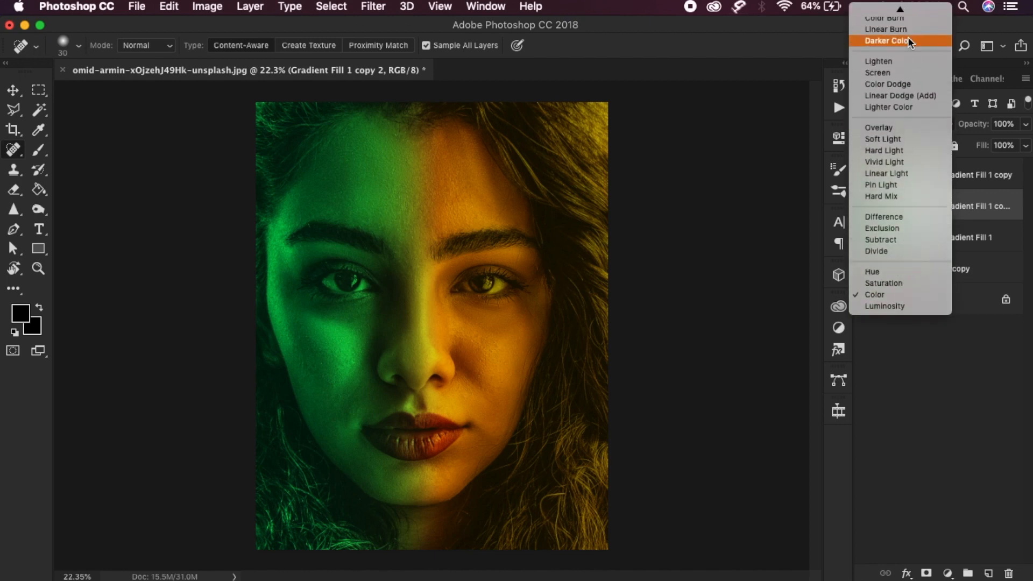
left_click(898, 140)
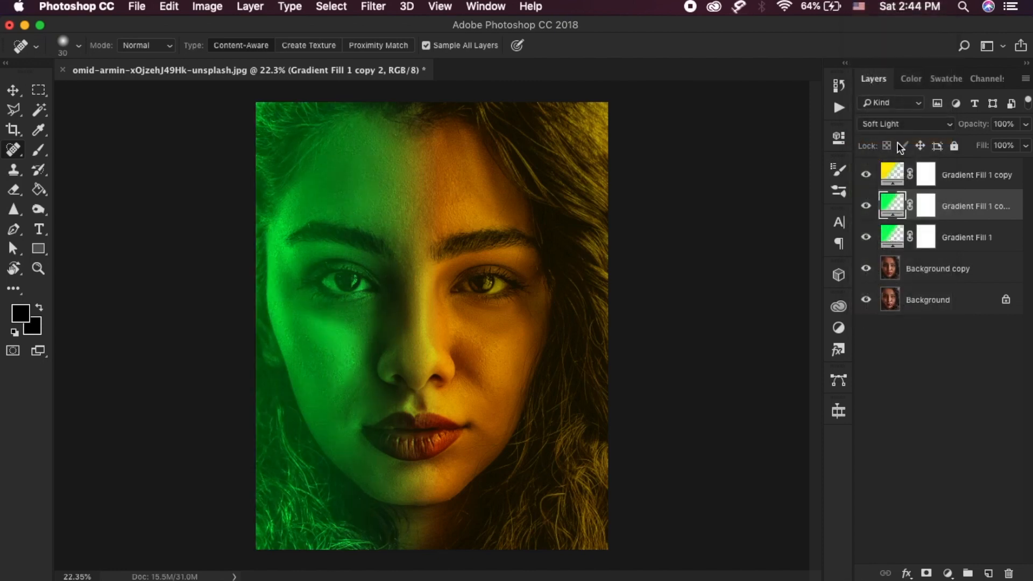
mouse_move(975, 124)
left_mouse_down()
mouse_move(964, 130)
mouse_move(983, 128)
mouse_move(973, 130)
left_mouse_up()
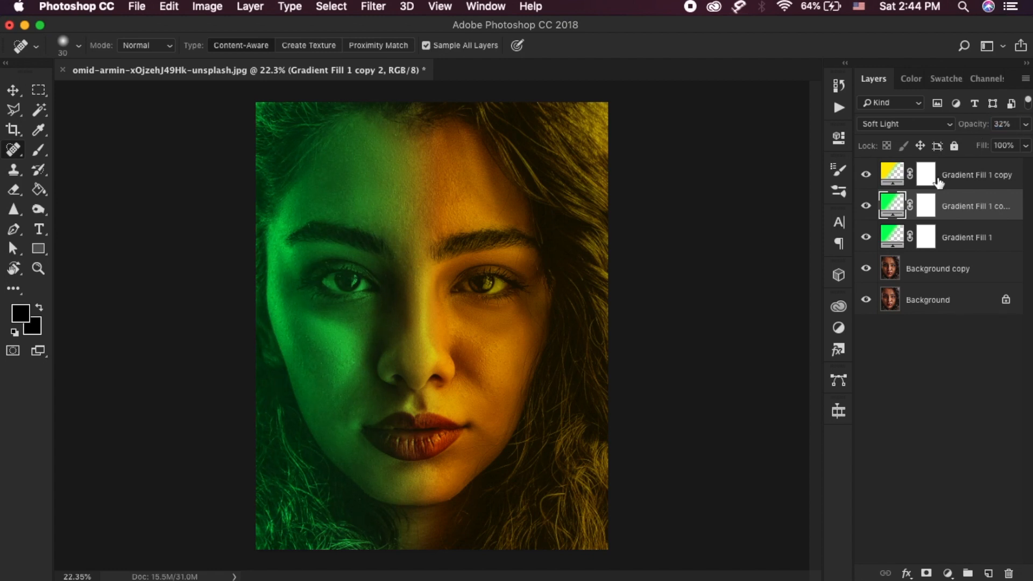
left_click(865, 207)
left_click(866, 207)
Duplicate the yellow gradient fill layer and set the copy's blend mode to Soft Light with 13% opacity
left_click(953, 176)
right_click(953, 176)
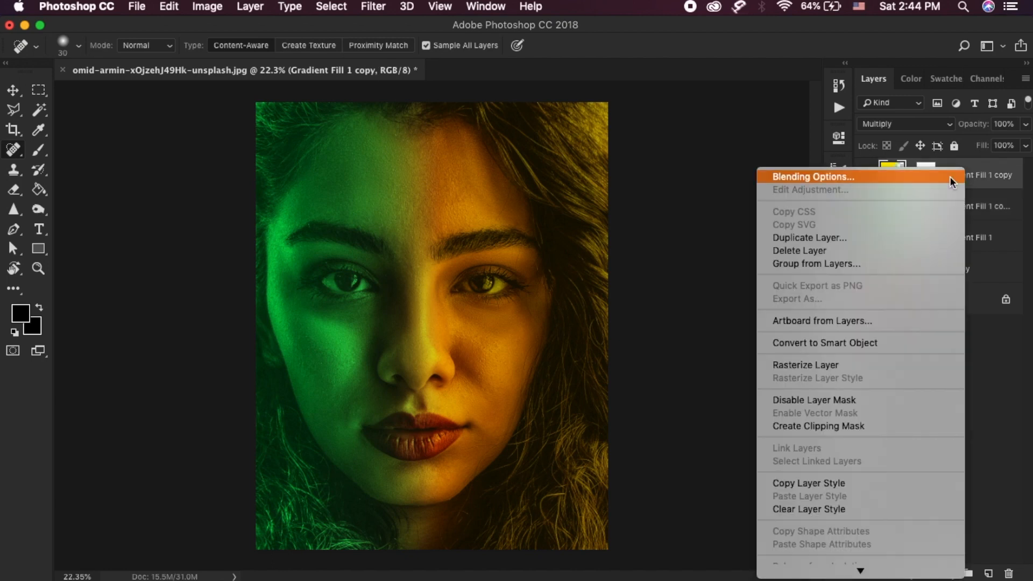
left_click(878, 237)
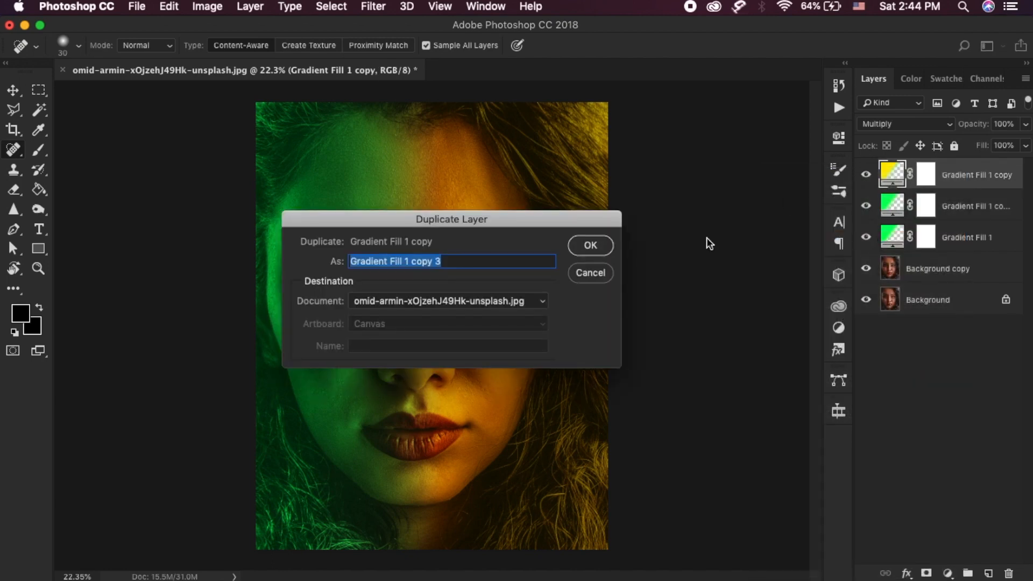
left_click(588, 247)
left_click(888, 125)
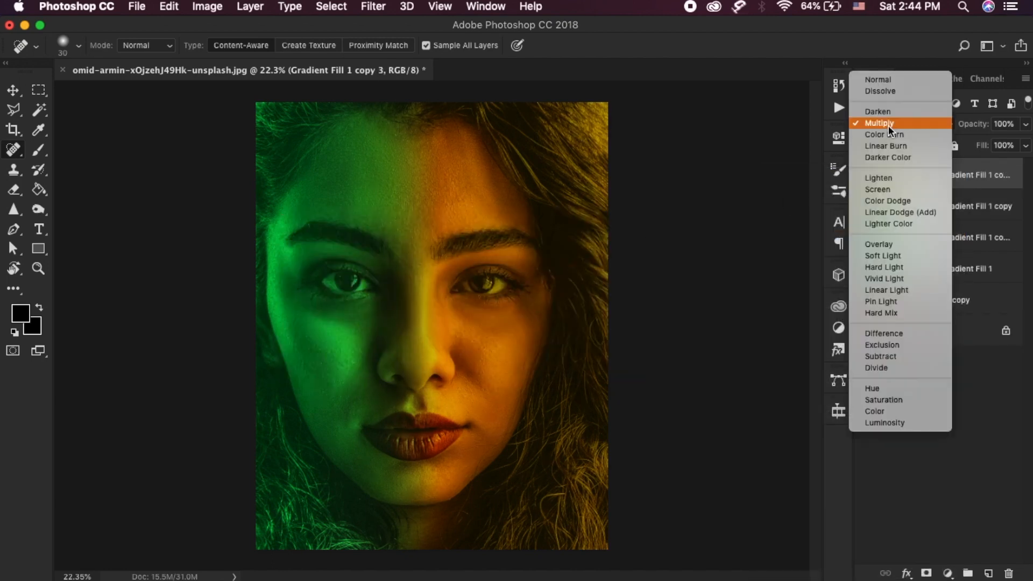
left_click(922, 255)
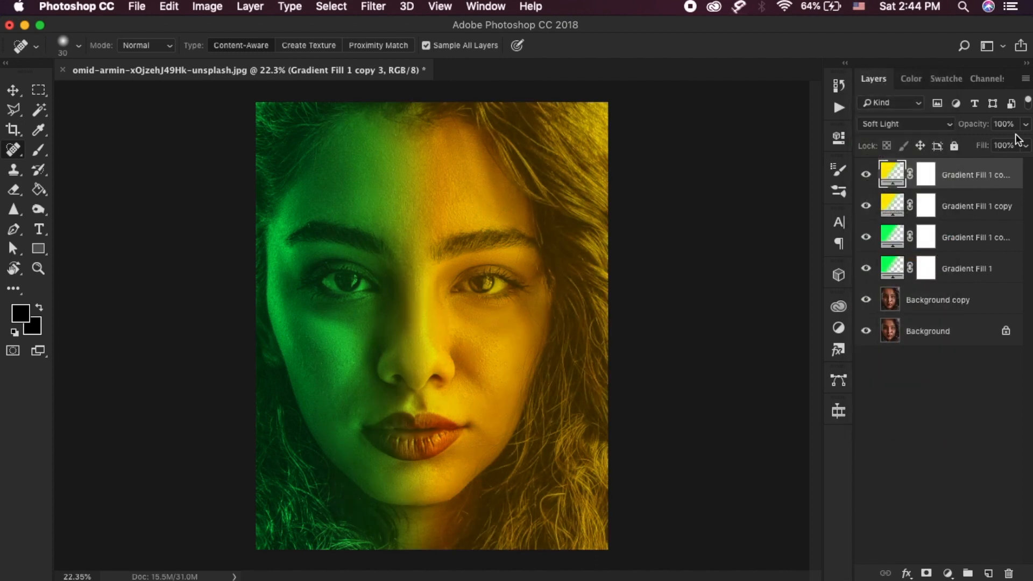
left_click_drag(989, 132, 967, 134)
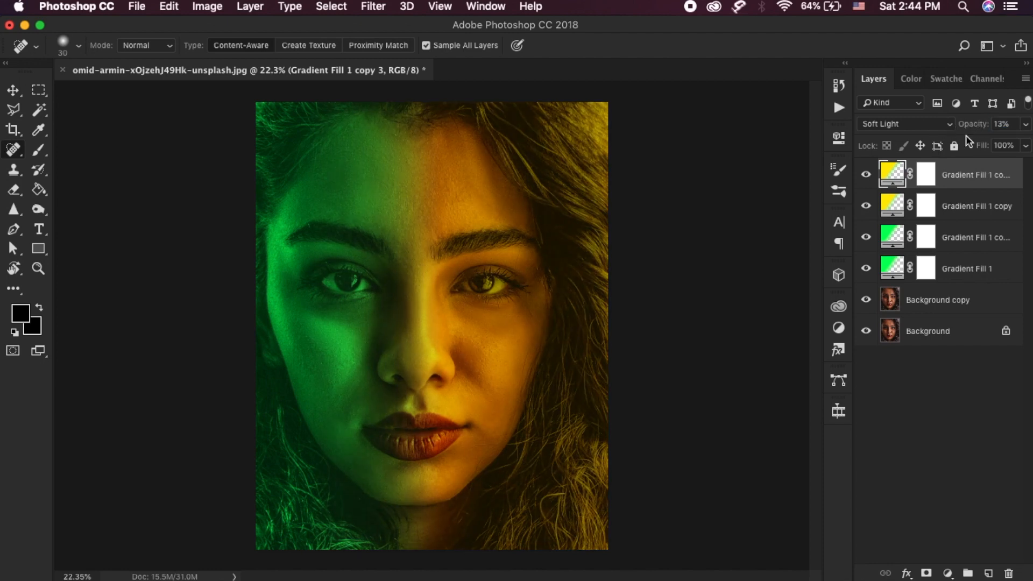
Compare each green gradient layer hidden and shown, and reduce the original green gradient fill layer's opacity to 65%
left_click(963, 235)
left_click(866, 239)
left_click(866, 238)
left_click(976, 272)
left_click(865, 269)
left_click(865, 269)
mouse_move(980, 128)
left_mouse_down()
mouse_move(964, 129)
mouse_move(978, 128)
left_mouse_up()
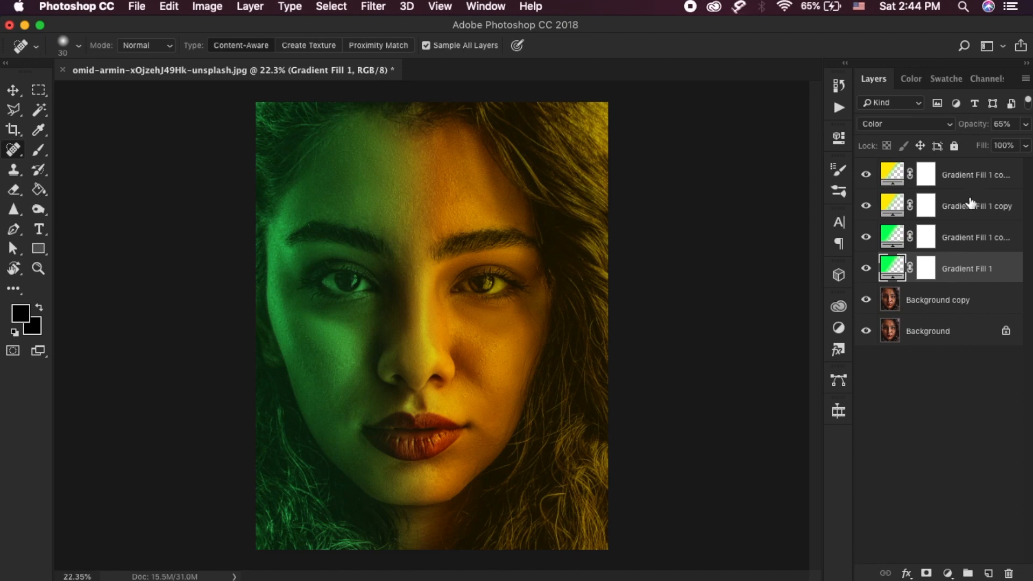
Group the four gradient fill layers as Group 1 and compare the portrait with the group hidden and shown
left_click(975, 178, "shift")
right_click(975, 187)
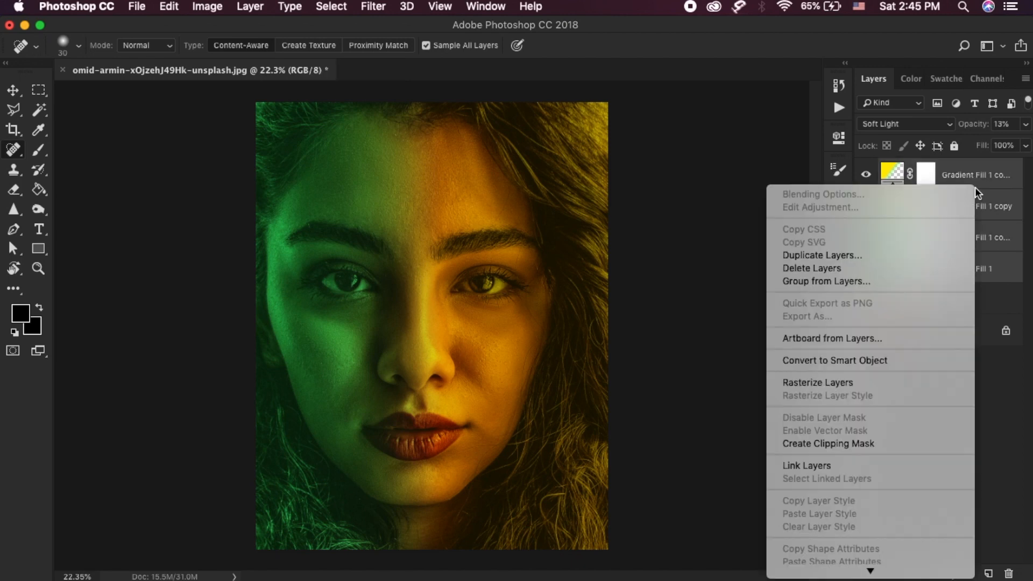
left_click(861, 283)
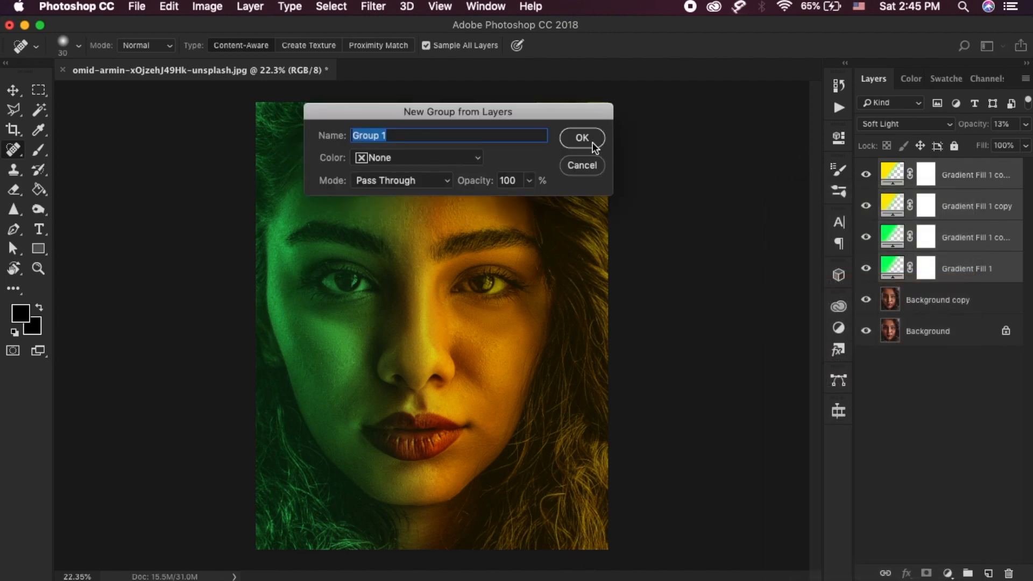
left_click(594, 149)
left_click(867, 171)
left_click(867, 171)
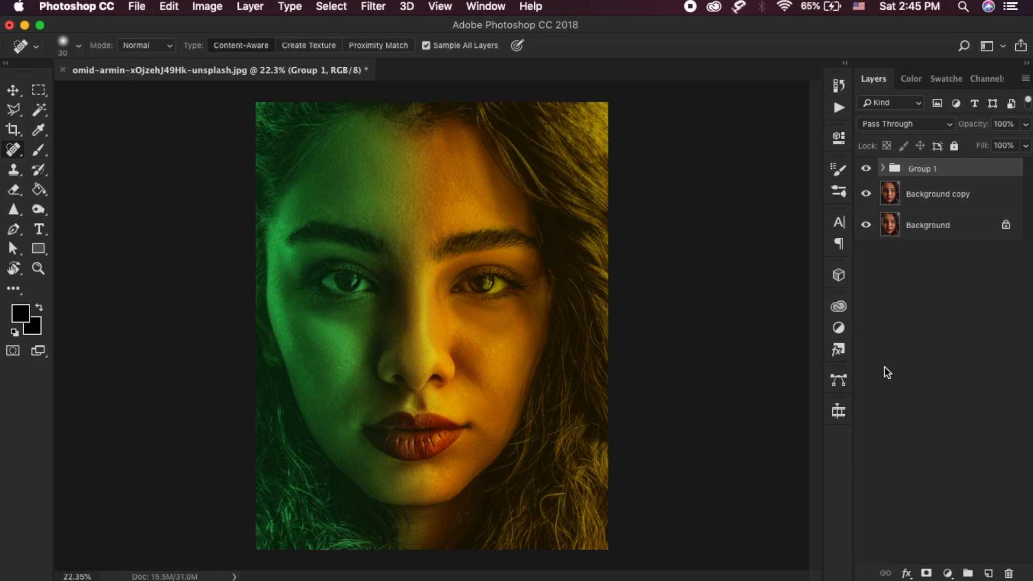
Add a Curves adjustment layer with RGB curve points at input/output 0/10, 136/120 and 180/177, and lower the white endpoint slightly
left_click(838, 334)
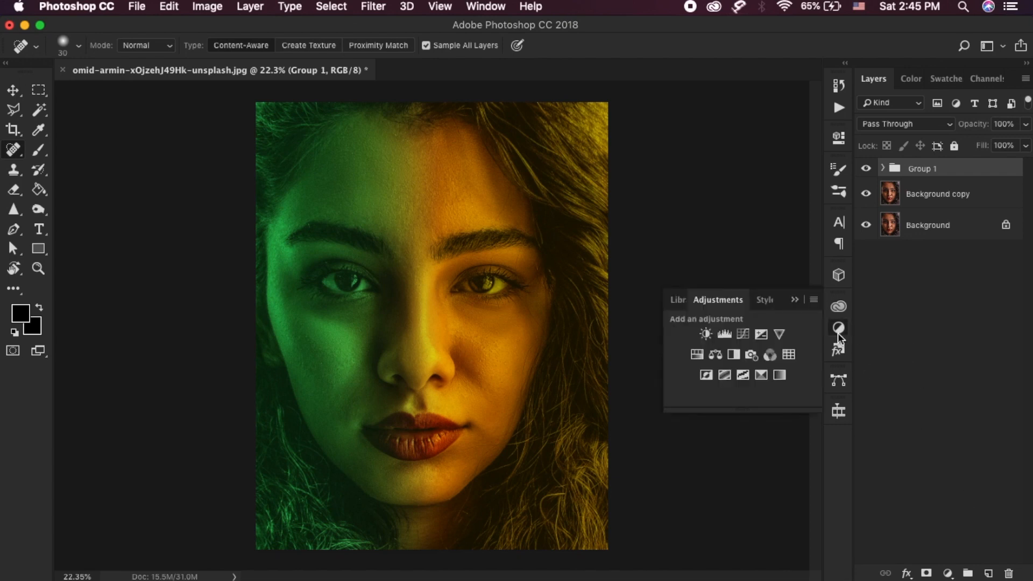
left_click(743, 334)
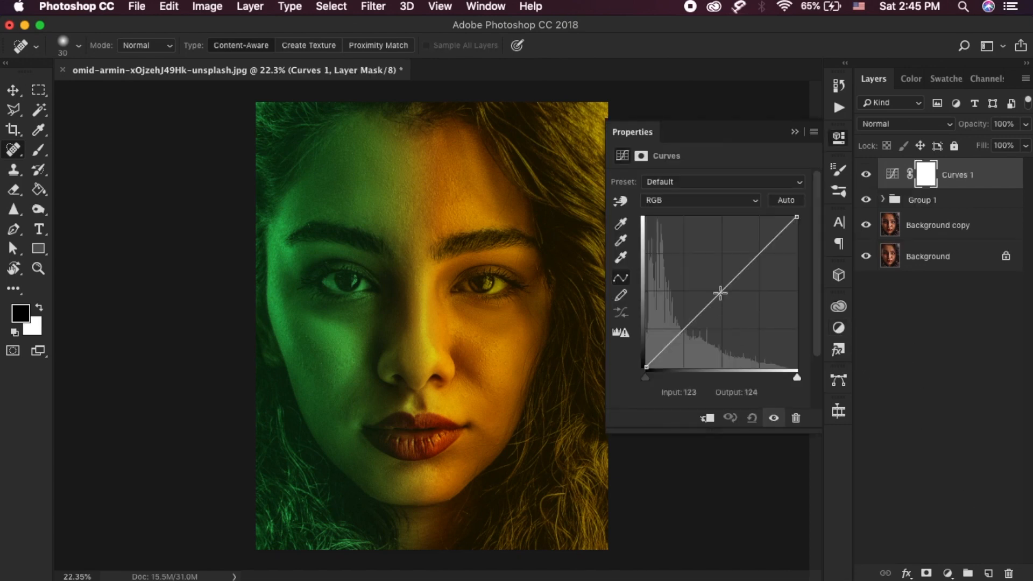
left_click_drag(721, 291, 727, 296)
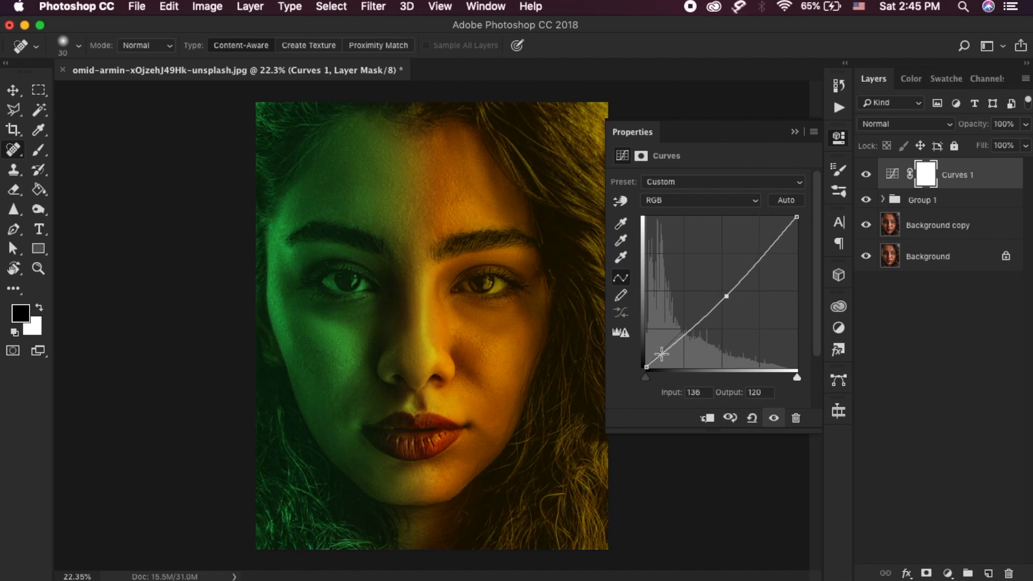
left_click_drag(647, 366, 646, 361)
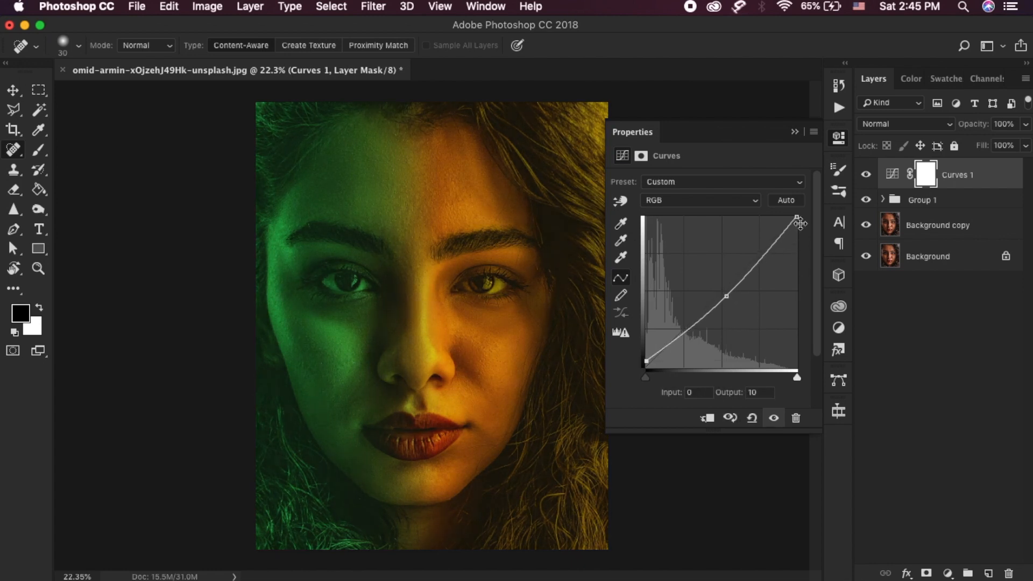
left_click_drag(796, 218, 798, 221)
left_click_drag(751, 269, 753, 264)
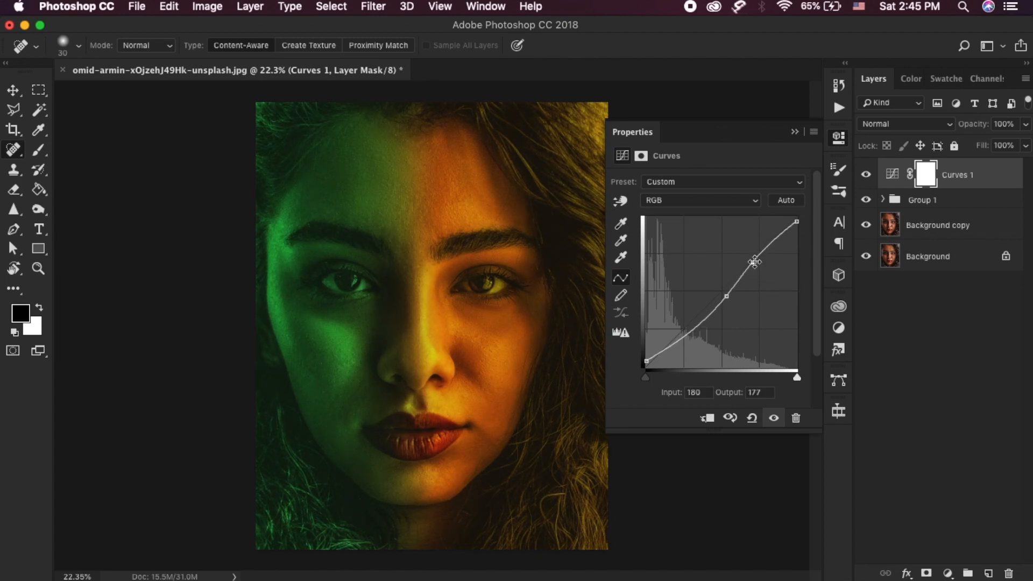
left_click(795, 132)
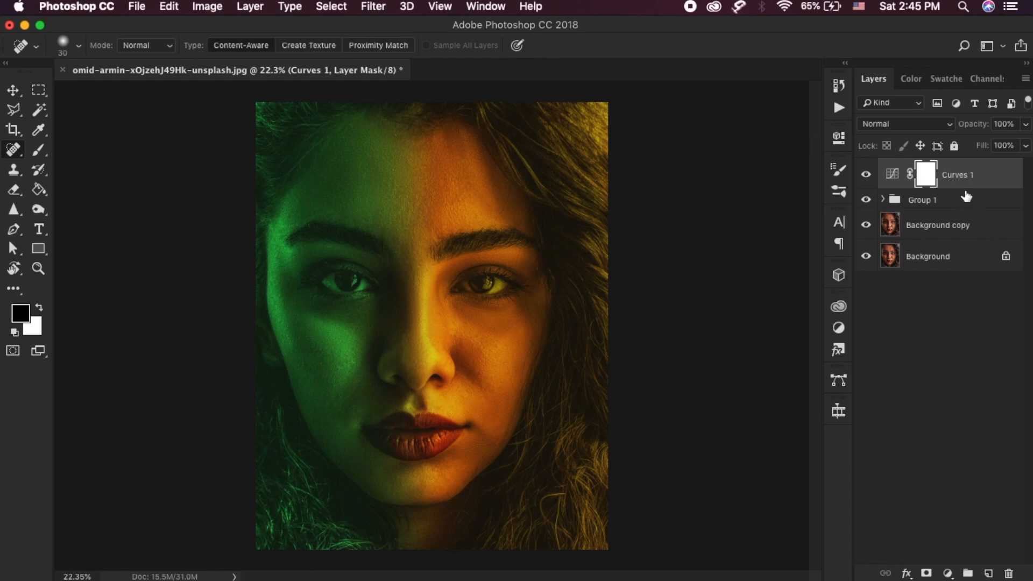
Stamp all visible layers into a new merged layer above the Curves adjustment
left_click(958, 228)
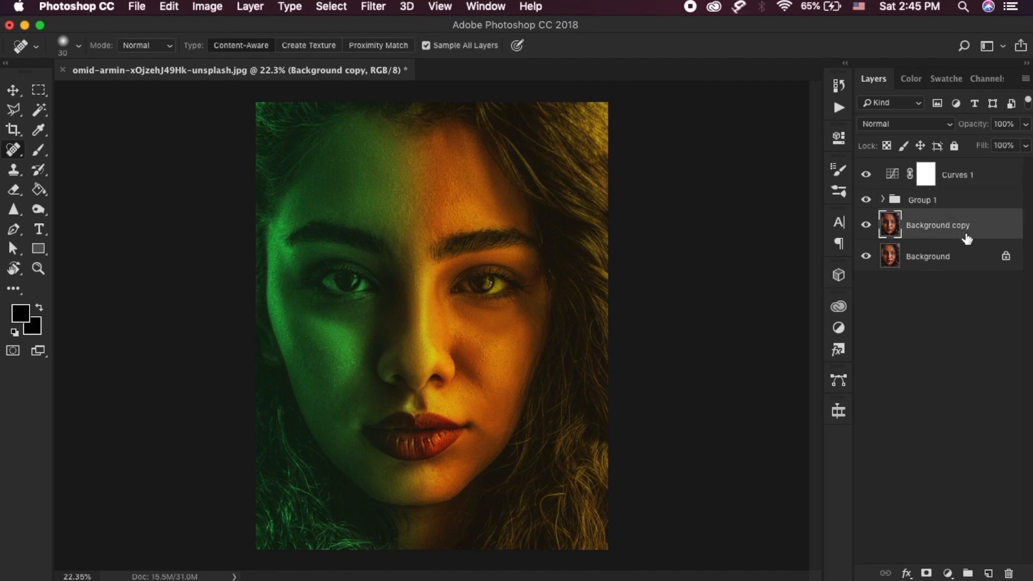
left_click(971, 177)
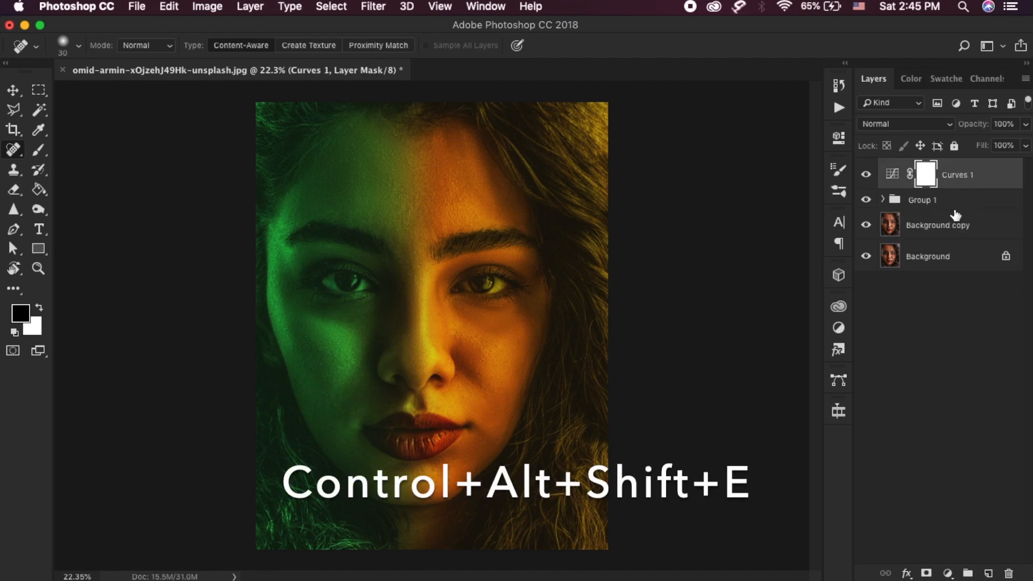
key("ctrl+alt+shift+e")
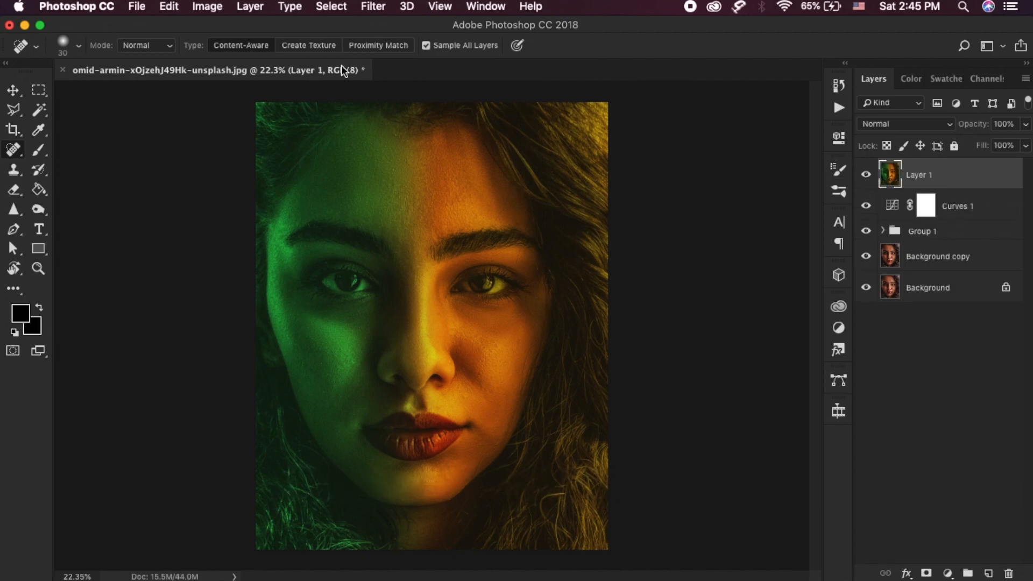
Open Layer 1 in the Camera Raw Filter and set Tint +17, Exposure +0.35, Contrast +11, Highlights -19, Shadows +16, Whites -11 and Blacks +13
left_click(371, 6)
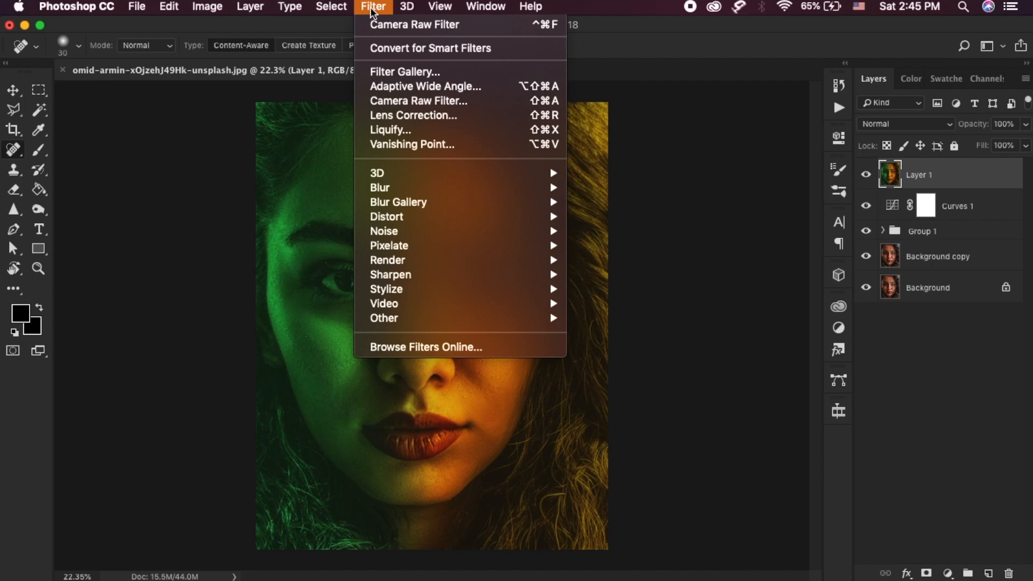
left_click(504, 99)
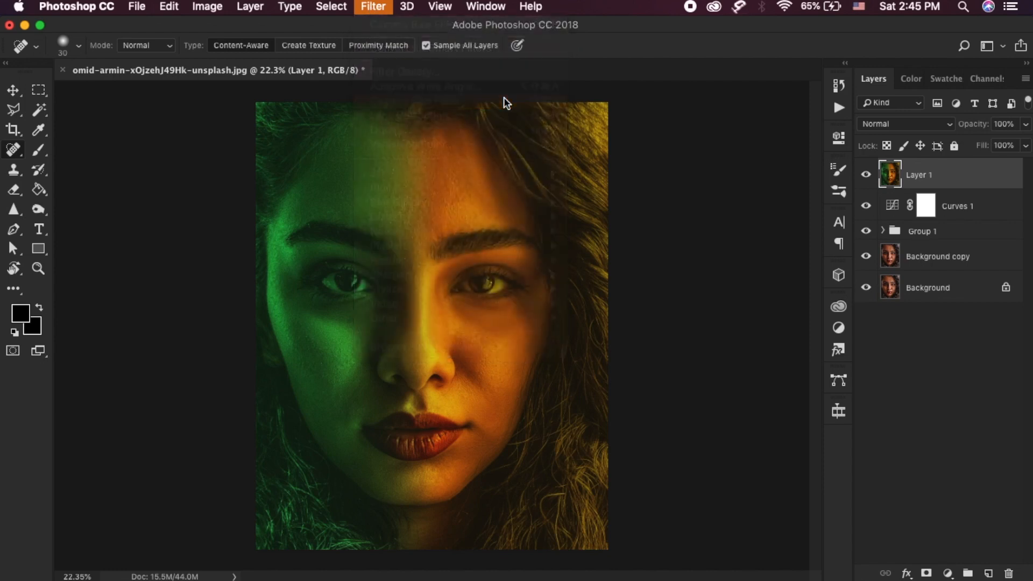
left_click_drag(1, 38, 486, 47)
left_click_drag(821, 320, 837, 349)
left_click_drag(822, 393, 834, 517)
Set the basic Camera Raw adjustments Clarity to -8, Dehaze to +4, Vibrance to +7 and Saturation to -9
scroll(856, 470, "down", 5)
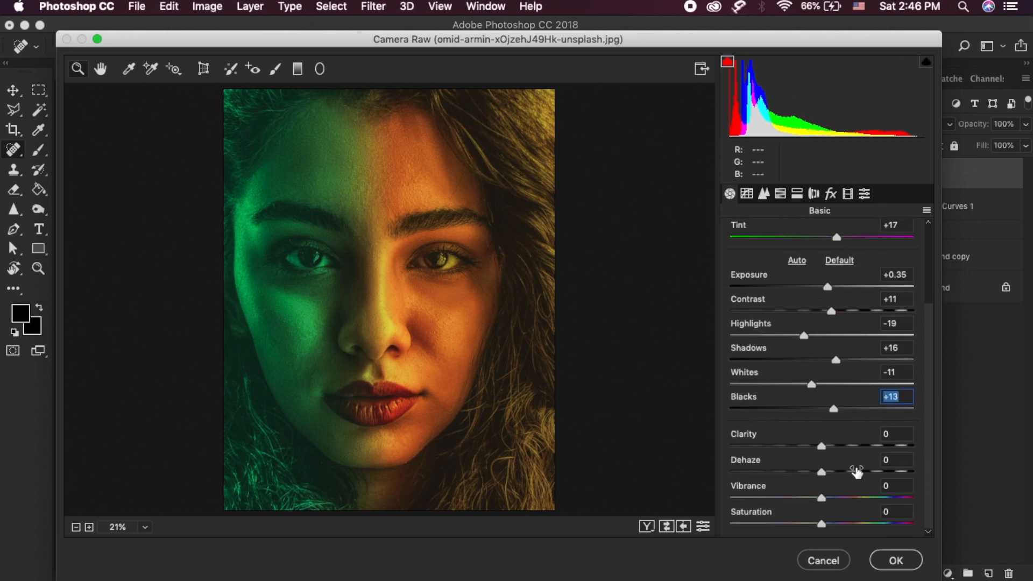
left_click_drag(822, 444, 813, 526)
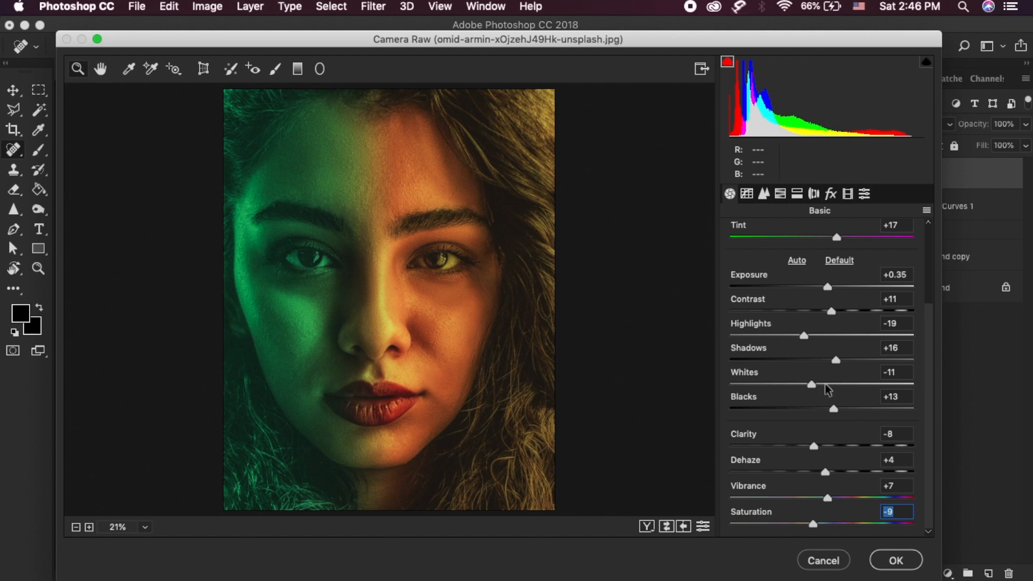
Darken the portrait's edges with a lens-correction vignette, using an amount of -100 and a midpoint of 28
left_click(814, 193)
left_click_drag(819, 490, 705, 487)
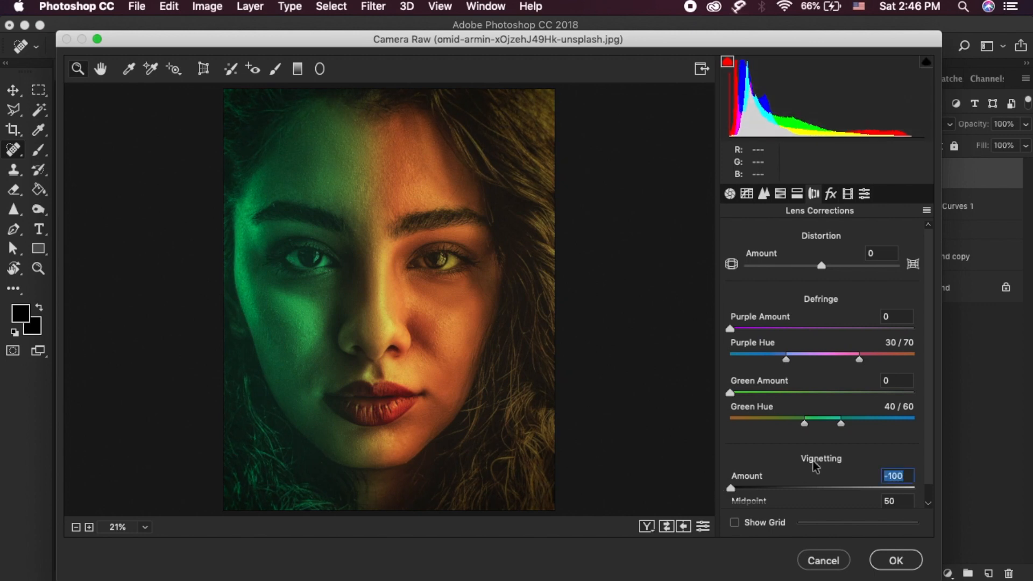
left_click_drag(928, 404, 927, 462)
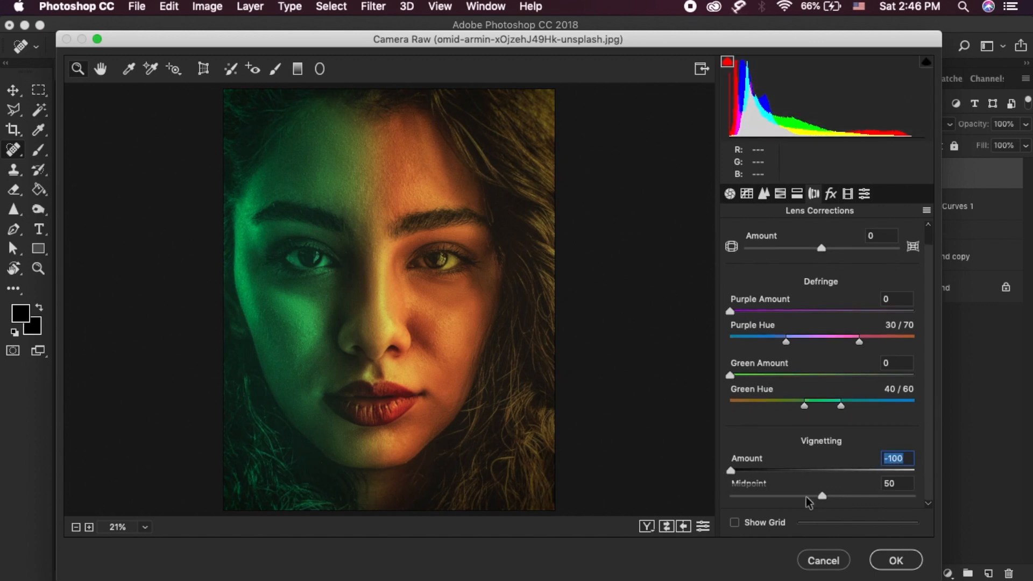
left_click_drag(822, 498, 781, 498)
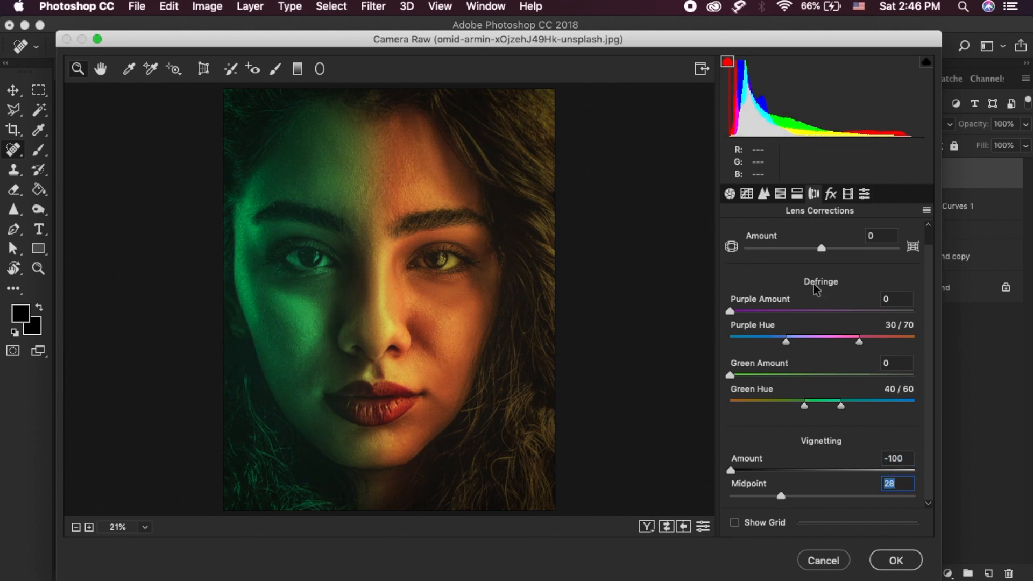
Shift the hue of the greens to -25 in the HSL adjustments and apply the Camera Raw Filter
left_click(780, 195)
left_click_drag(823, 369, 806, 370)
left_click(747, 234)
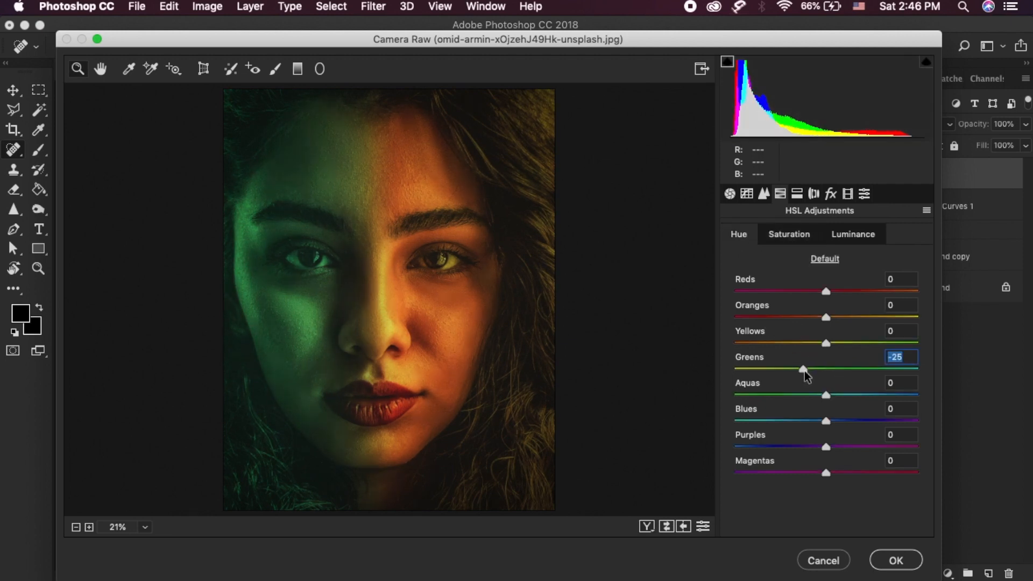
left_click(894, 560)
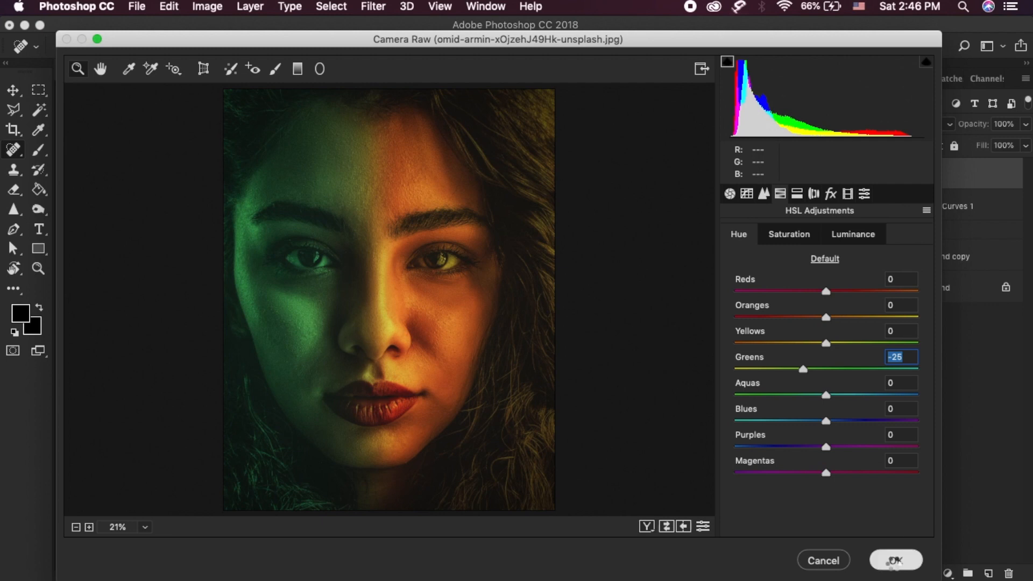
Compare the portrait with the filtered merged layer hidden and shown
left_click(866, 173)
left_click(865, 174)
left_click(866, 174)
left_click(865, 174)
Rename the filtered merged layer as Camera Raw
double_click(921, 175)
type("Camera")
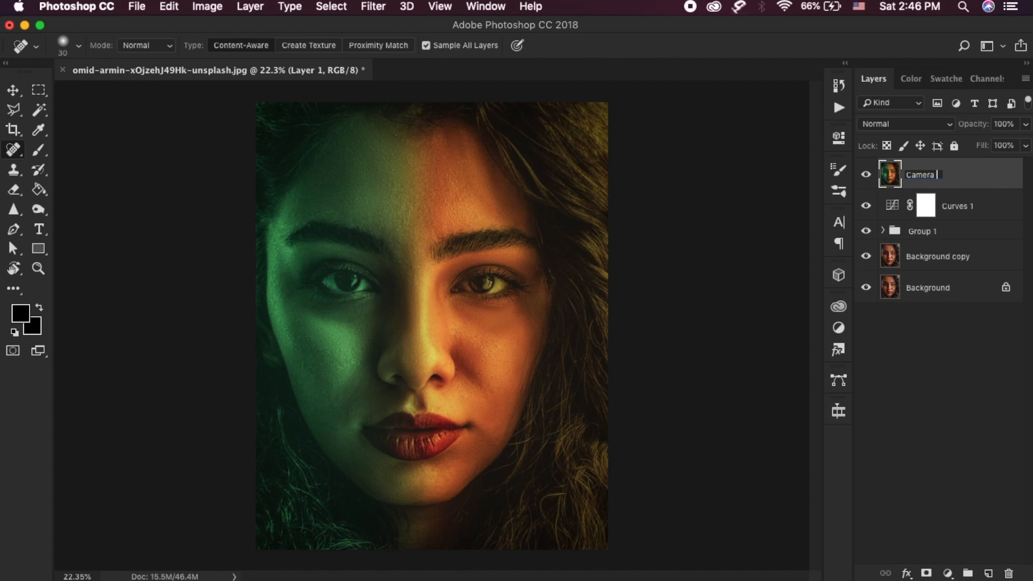
type("Raw")
key("Return")
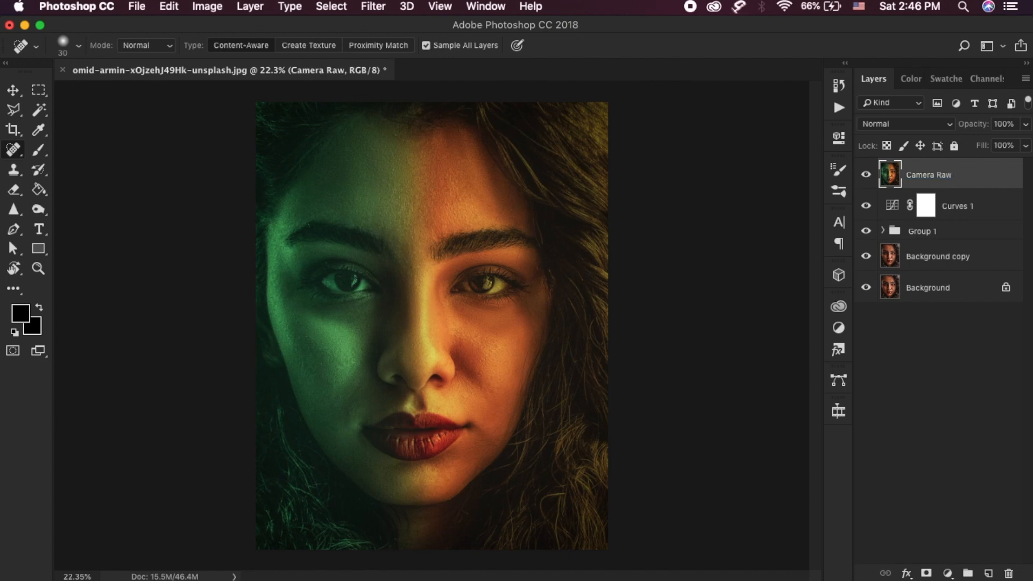